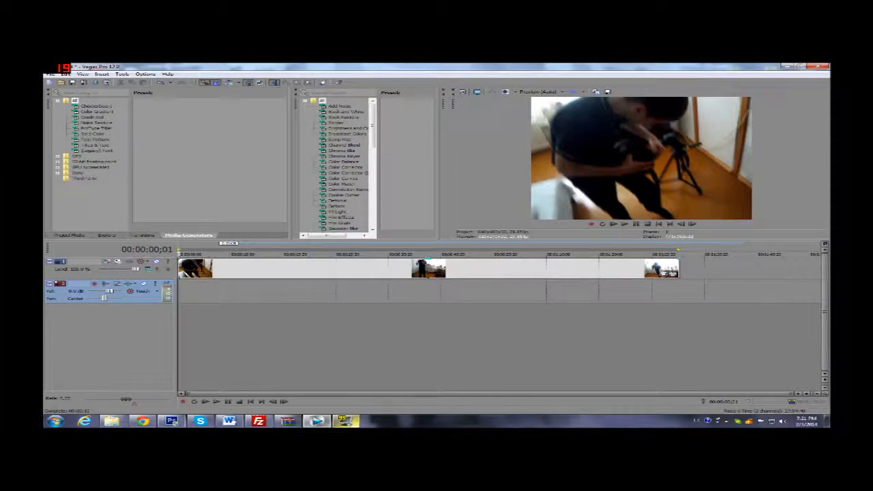
# - Widen the video effects panel by narrowing the media generators panel beside it
pyautogui.moveTo(290, 124); pyautogui.dragTo(203, 120)
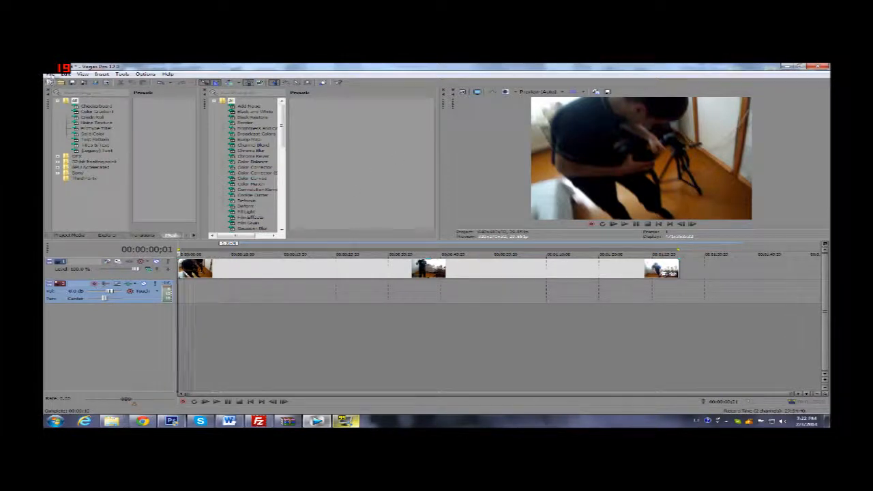
# - Open the project properties and choose the HDV 720-30p (1280x720, 29.970 fps) template
pyautogui.click(61, 74)
pyautogui.click(56, 75)
pyautogui.click(63, 74)
pyautogui.moveTo(53, 76)
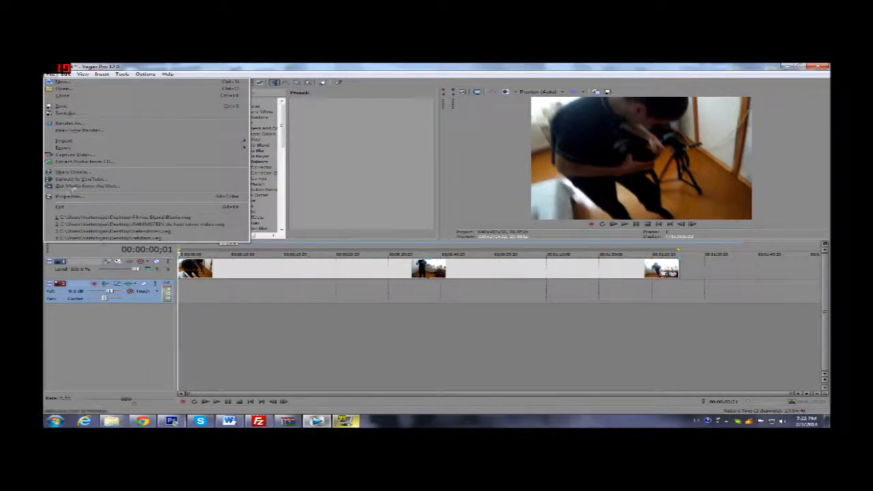
pyautogui.click(68, 198)
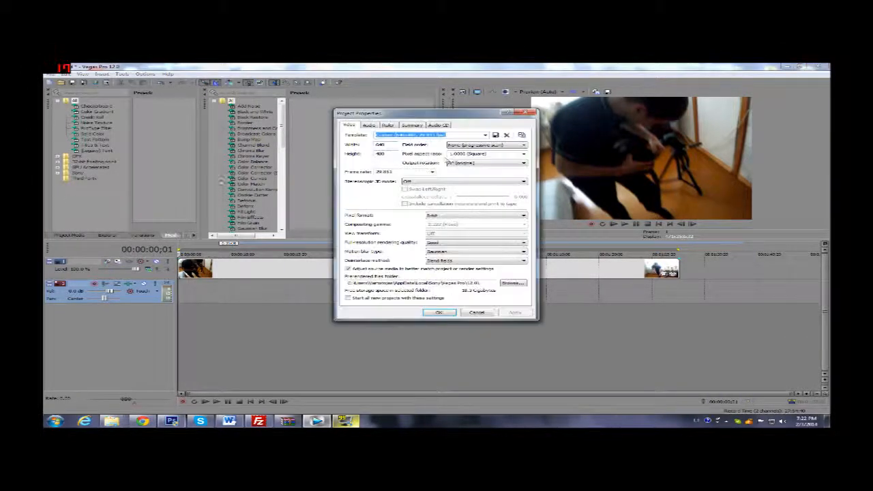
pyautogui.click(485, 135)
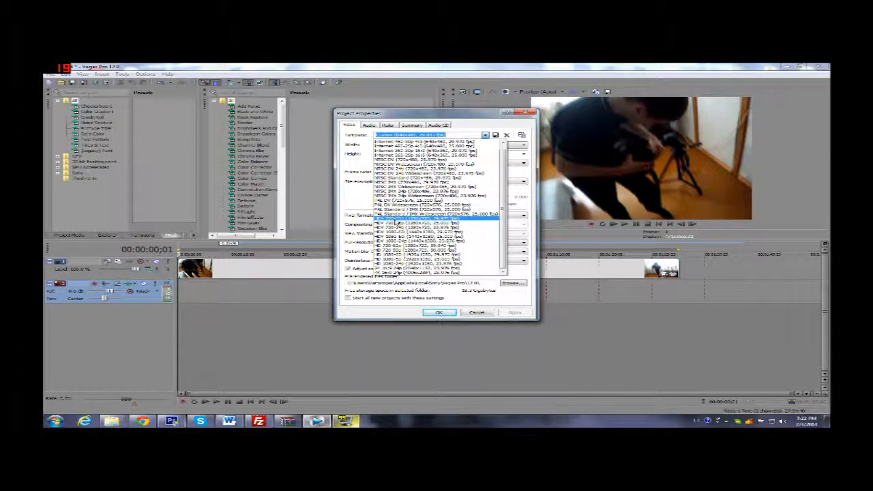
pyautogui.click(396, 219)
# - Accept the project properties with stereoscopic 3D off, 8-bit pixel format, Good rendering quality, Gaussian motion blur and Blend fields deinterlacing
pyautogui.click(456, 181)
pyautogui.click(452, 188)
pyautogui.click(454, 216)
pyautogui.click(476, 217)
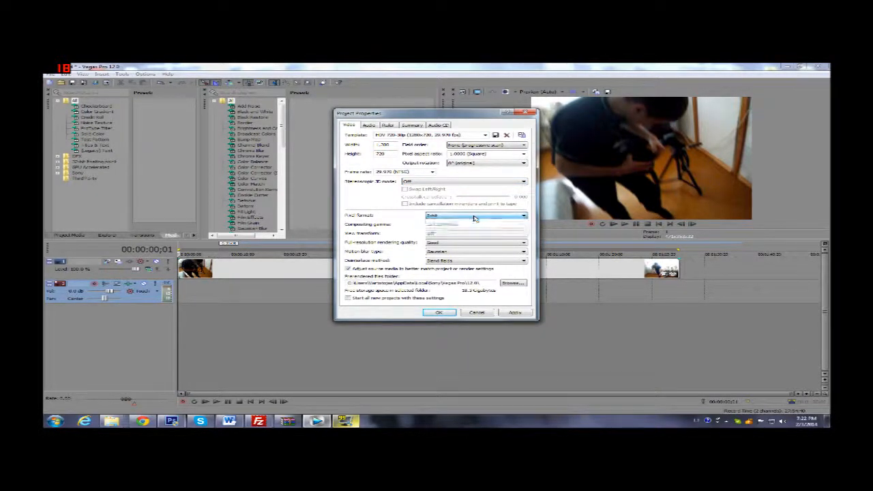
pyautogui.click(453, 244)
pyautogui.click(454, 245)
pyautogui.click(455, 252)
pyautogui.click(454, 253)
pyautogui.click(457, 261)
pyautogui.click(456, 261)
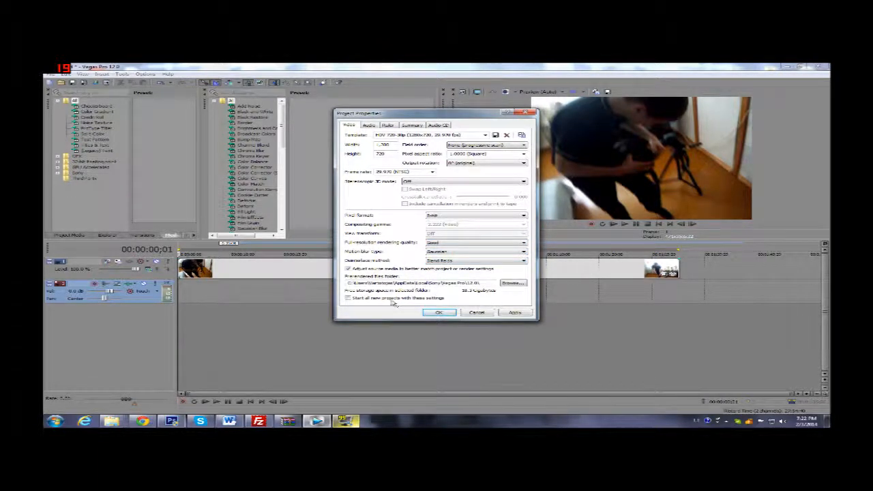
pyautogui.click(420, 298)
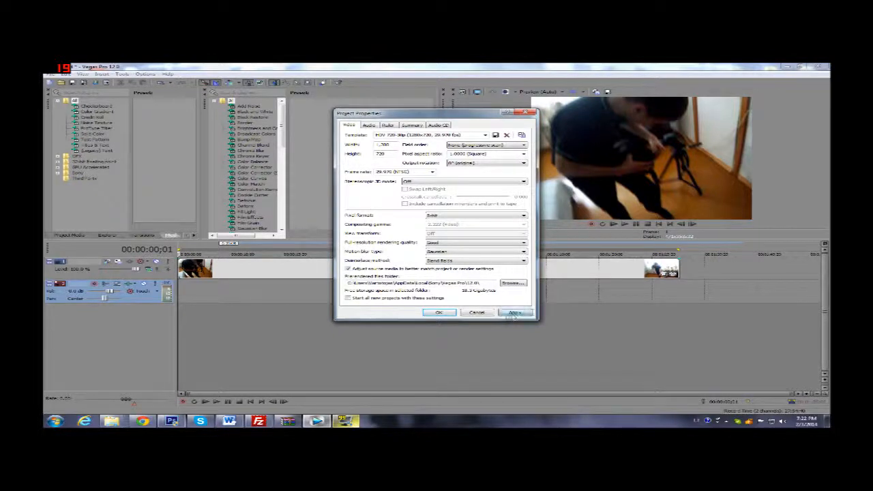
pyautogui.click(442, 312)
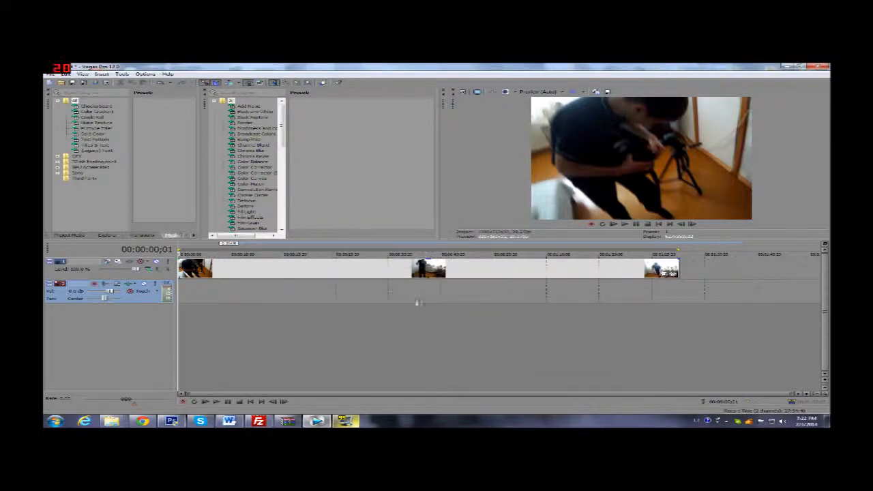
# - Reopen the project properties and apply the HDV 720-25p (1280x720, 25.000 fps) template
pyautogui.rightClick(243, 297)
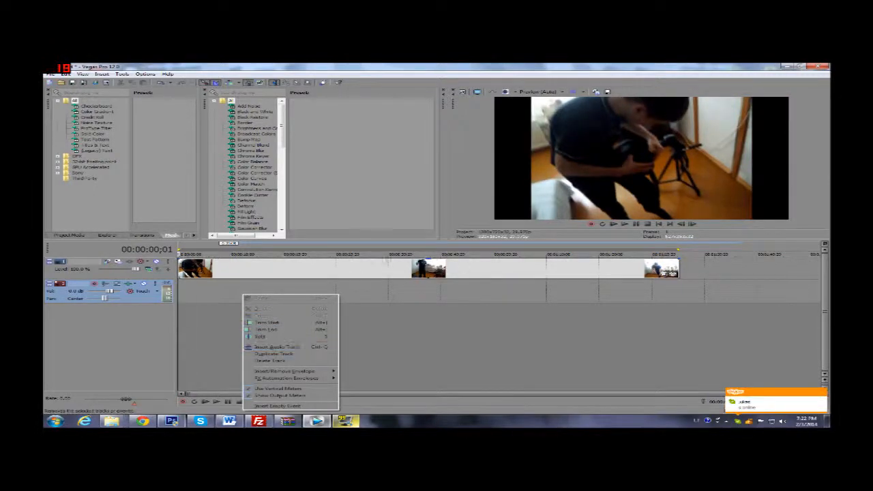
pyautogui.click(363, 266)
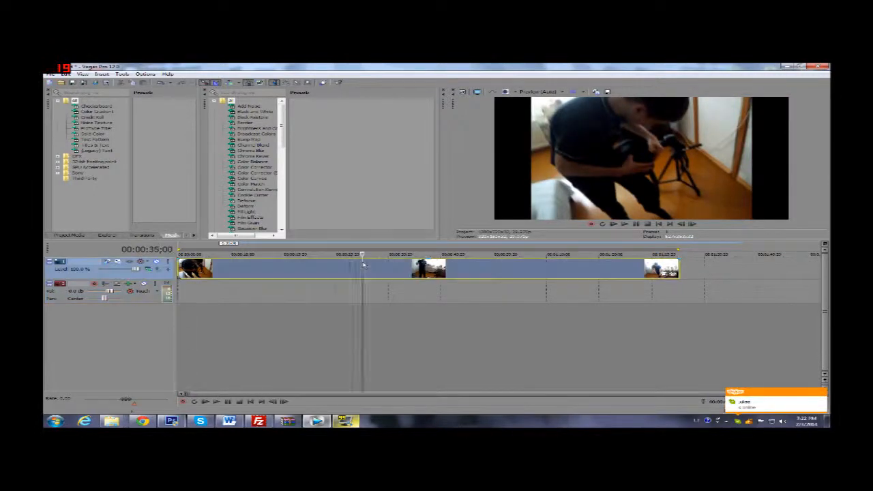
pyautogui.click(51, 73)
pyautogui.click(89, 199)
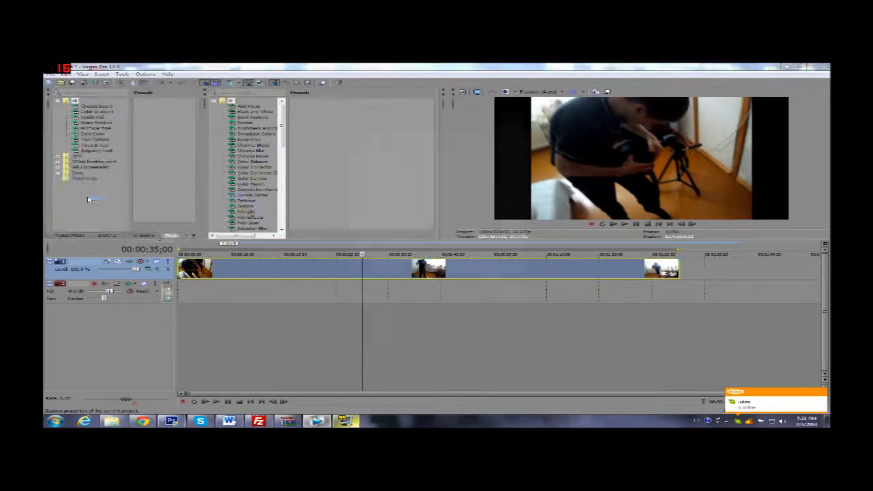
pyautogui.click(485, 135)
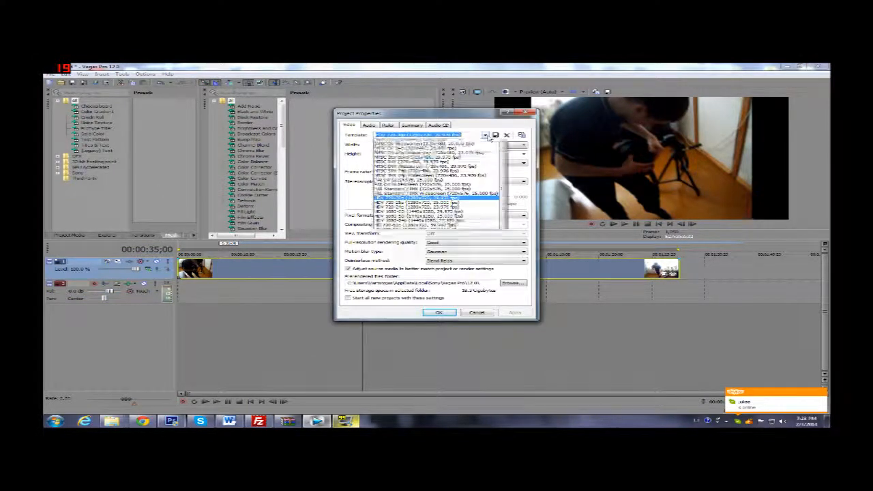
pyautogui.click(450, 223)
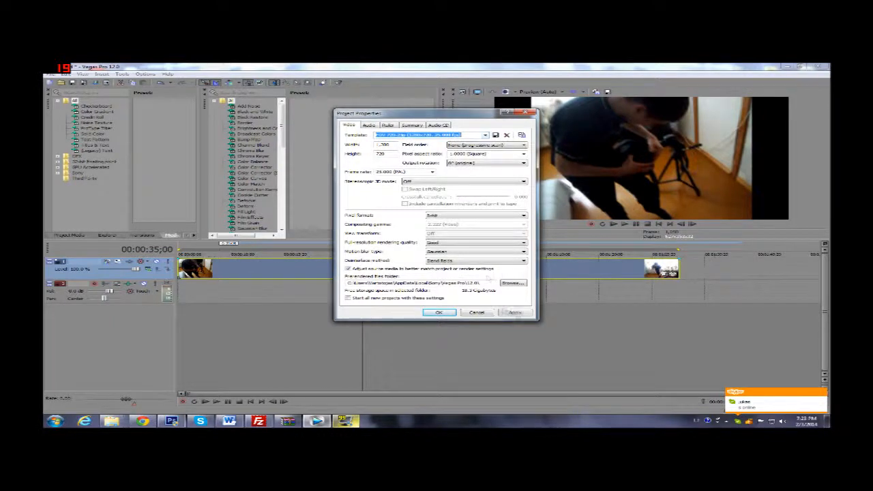
pyautogui.click(516, 313)
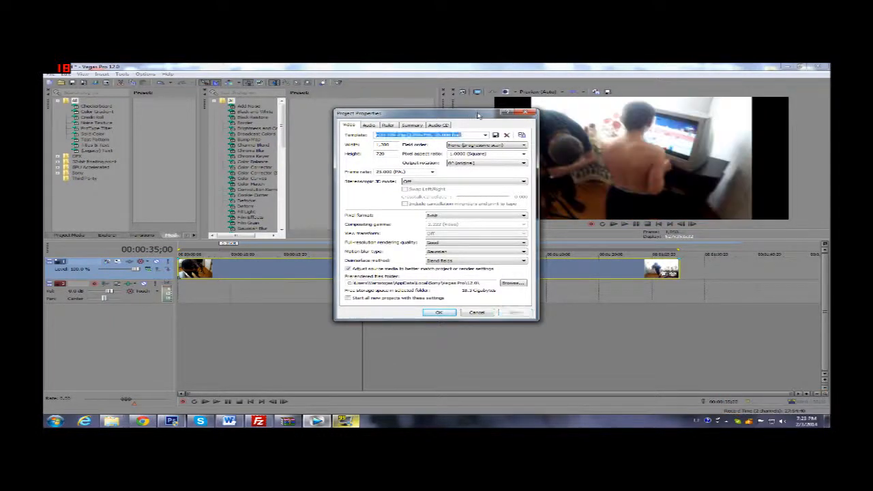
# - Try the PAL DV template, and apply HDV 1080-60i (1440x1080, 29.970 fps) to the project instead
pyautogui.moveTo(475, 112)
pyautogui.mouseDown()
pyautogui.moveTo(440, 117)
pyautogui.moveTo(473, 117)
pyautogui.mouseUp()
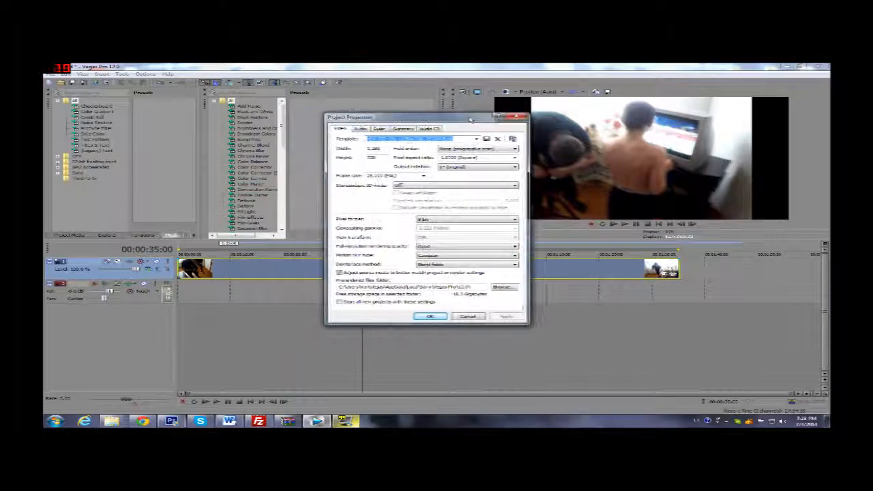
pyautogui.click(475, 139)
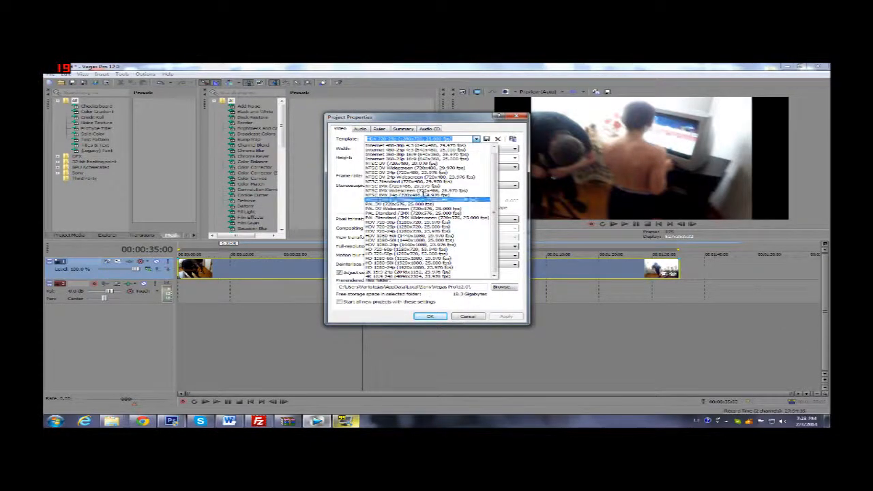
pyautogui.click(427, 207)
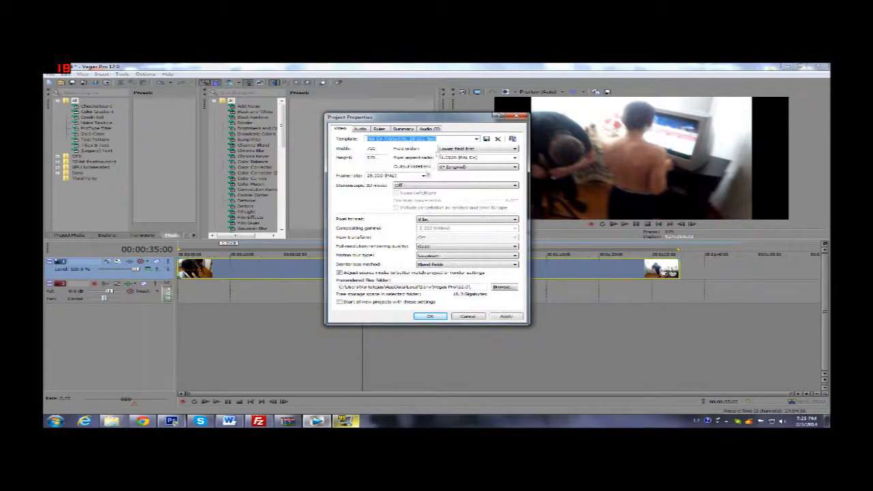
pyautogui.click(477, 139)
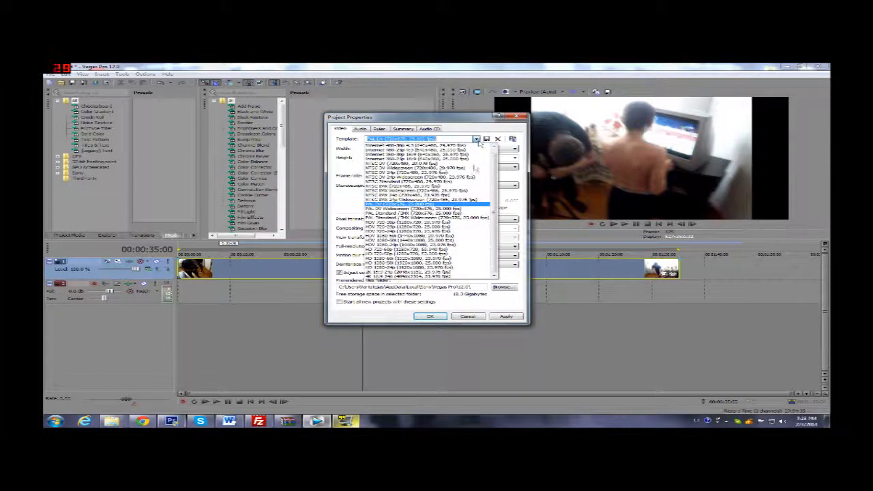
pyautogui.click(449, 235)
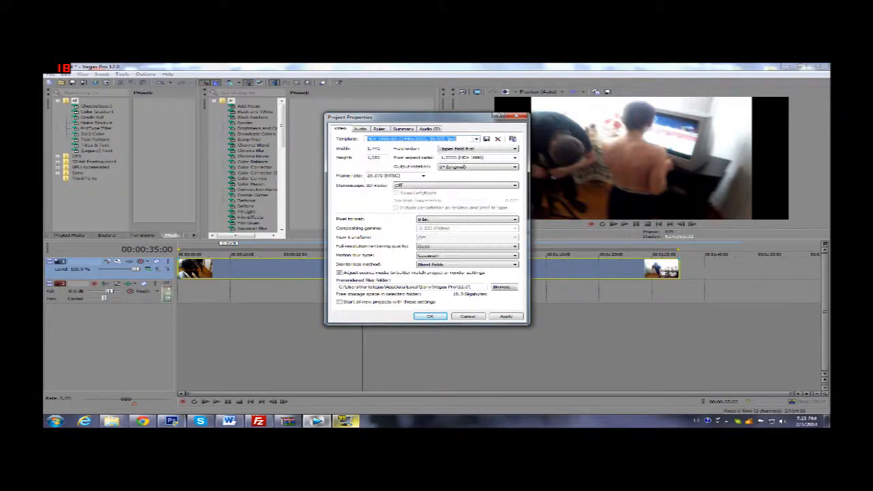
pyautogui.click(506, 317)
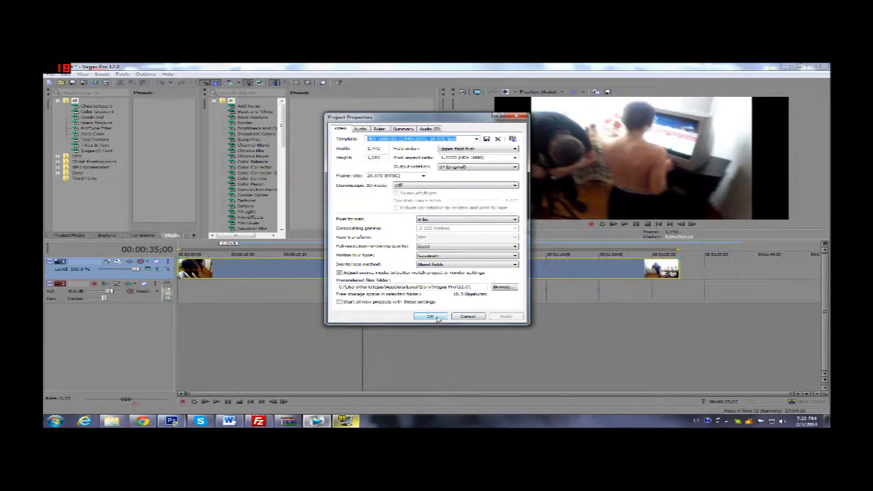
# - Switch the project template to HDV 1080-24p (1440x1080, 23.976 fps) and accept the properties
pyautogui.click(477, 140)
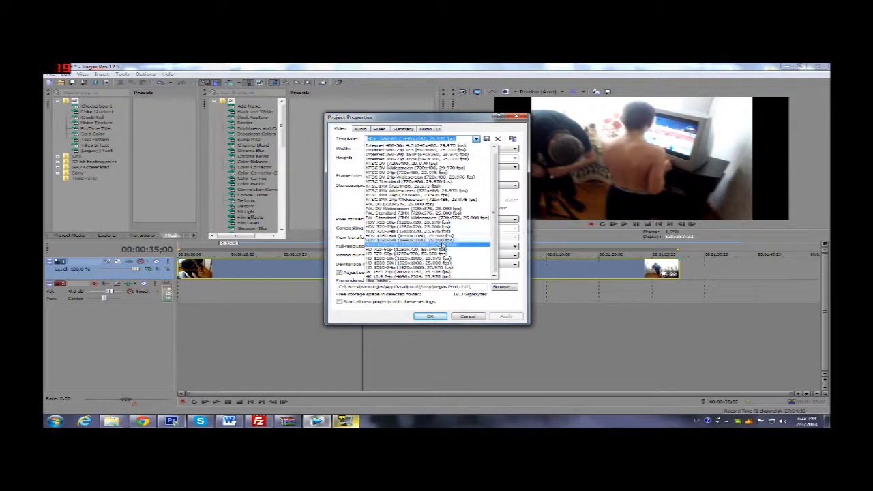
pyautogui.click(409, 244)
pyautogui.click(497, 317)
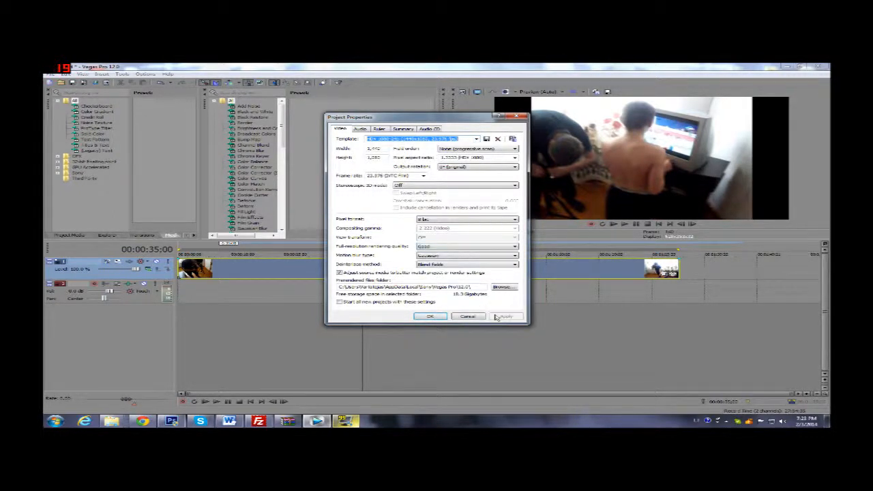
pyautogui.click(440, 317)
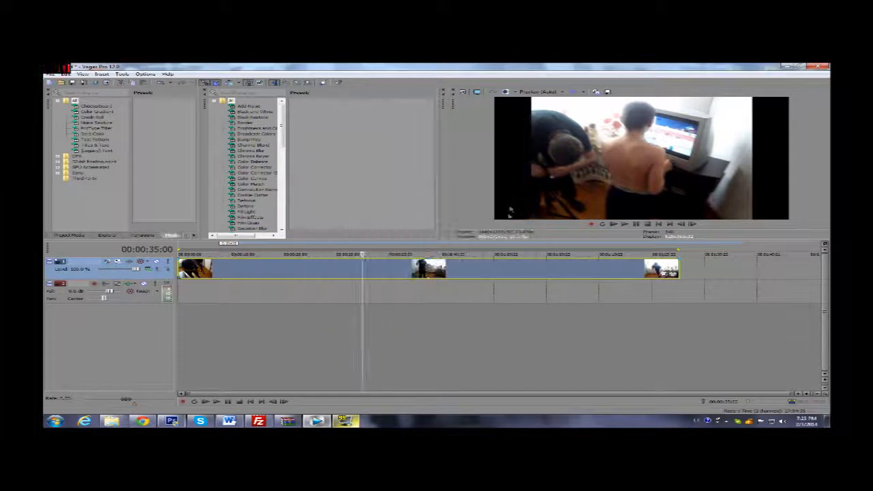
# - Play the clip from the start of the timeline for a few seconds, and pause it to check the preview
pyautogui.click(335, 249)
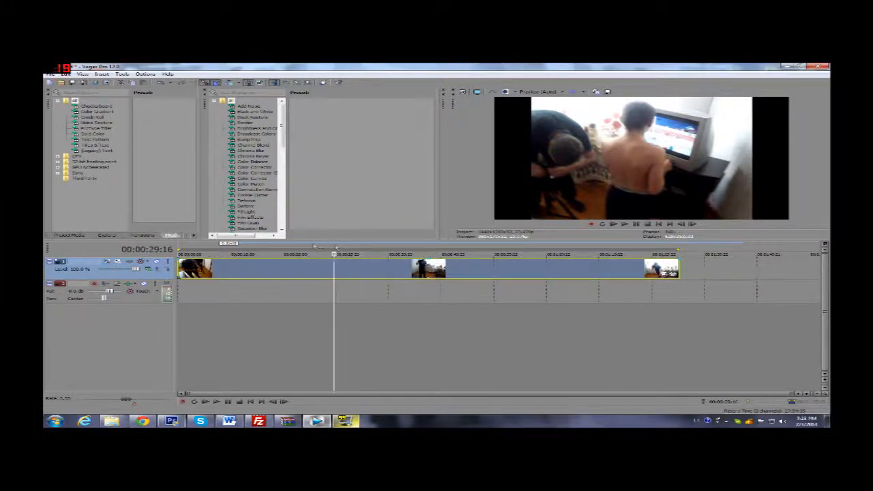
pyautogui.doubleClick(314, 245)
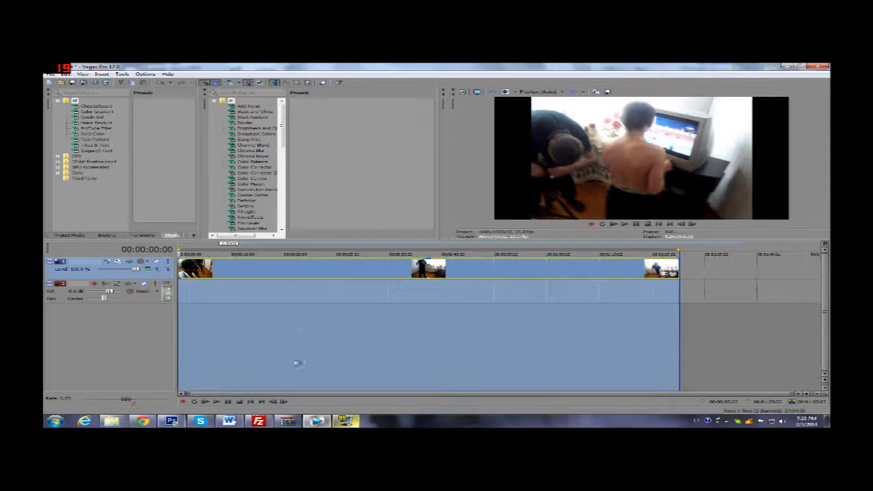
pyautogui.press('space')
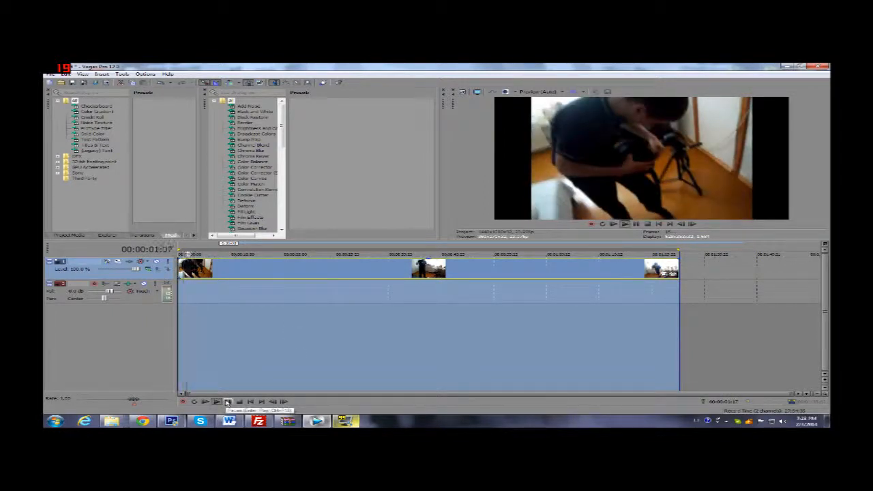
pyautogui.click(228, 403)
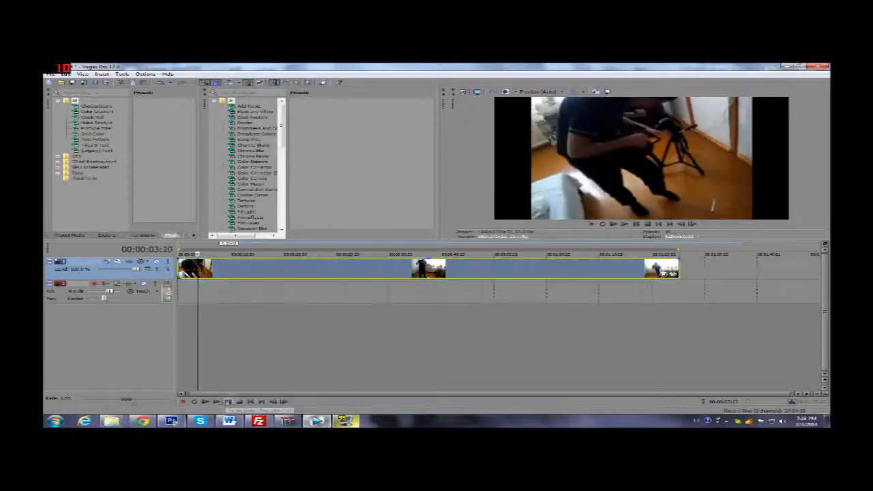
# - Set the project template to PAL DV (720x576, 25.000 fps) and accept the project properties
pyautogui.click(55, 74)
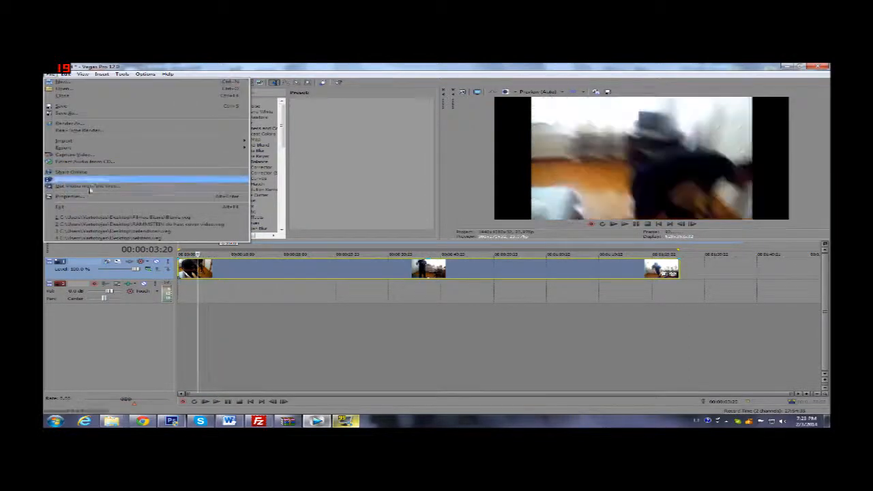
pyautogui.click(113, 198)
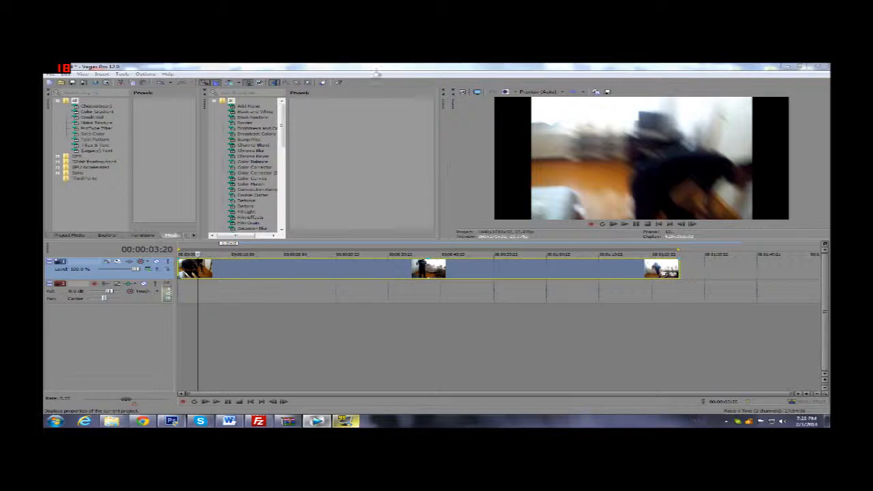
pyautogui.click(485, 135)
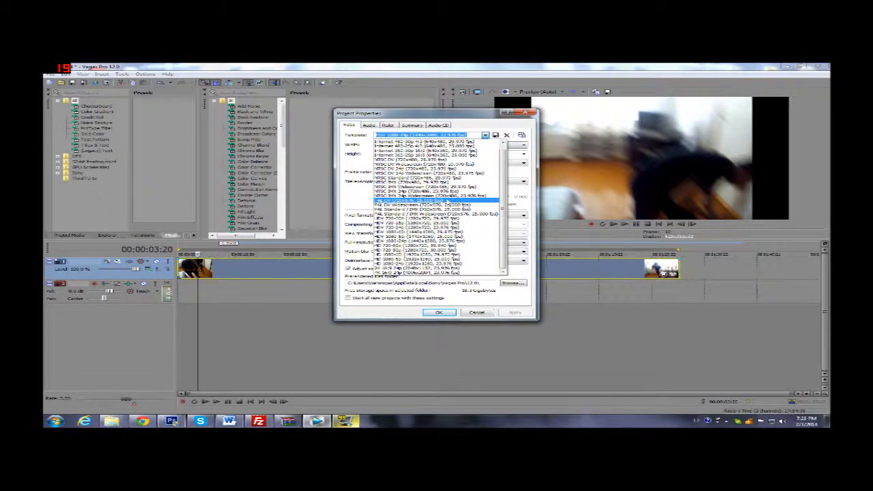
pyautogui.click(444, 201)
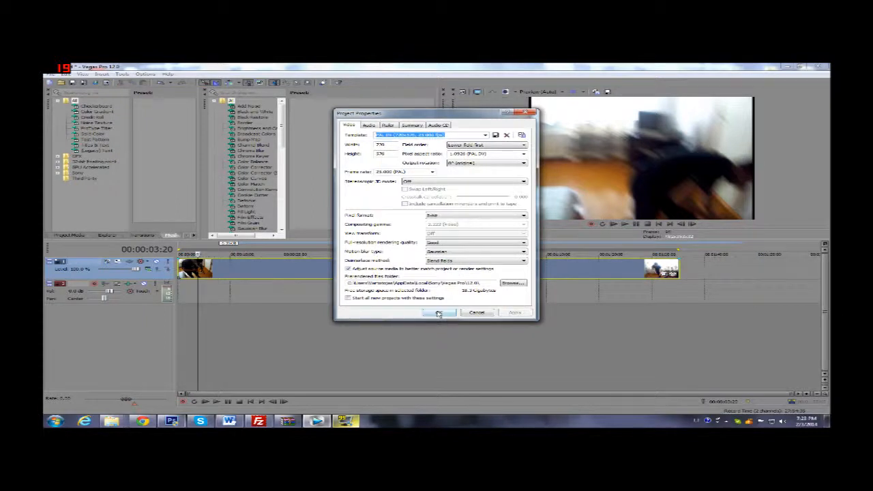
pyautogui.click(438, 313)
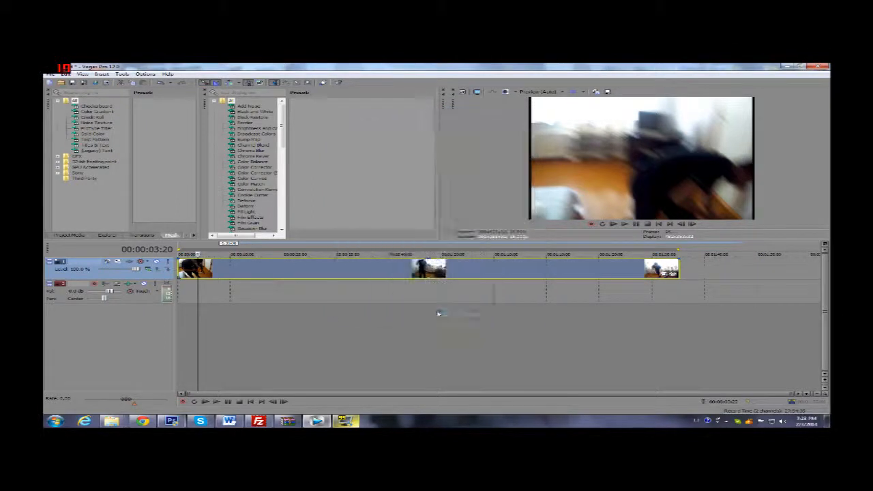
# - Play a short part of the clip to check the preview, and place the cursor near the start at 00:00:01:13
pyautogui.click(229, 403)
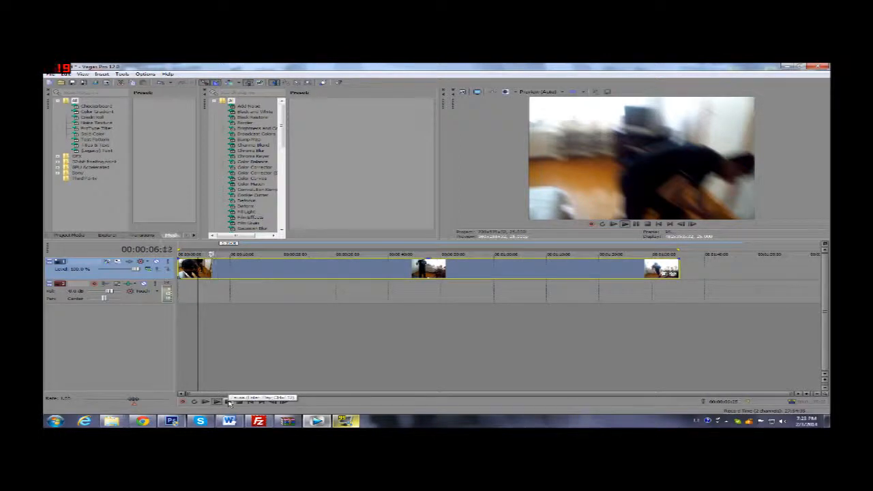
pyautogui.doubleClick(229, 264)
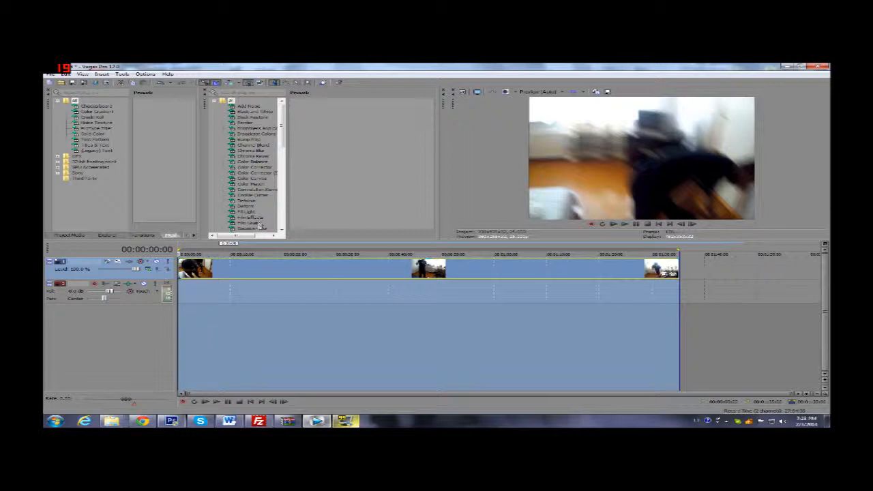
pyautogui.click(187, 250)
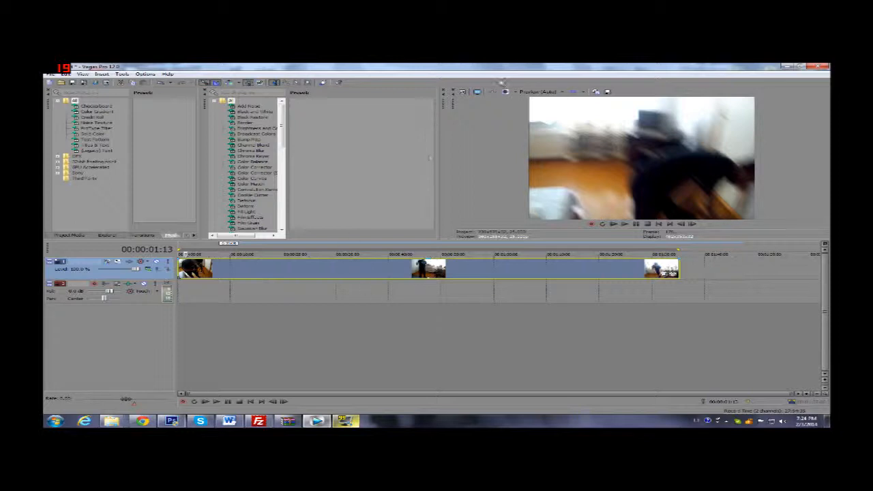
# - Set the video preview quality to Draft (Auto), and play a short part of the clip to check playback
pyautogui.click(562, 91)
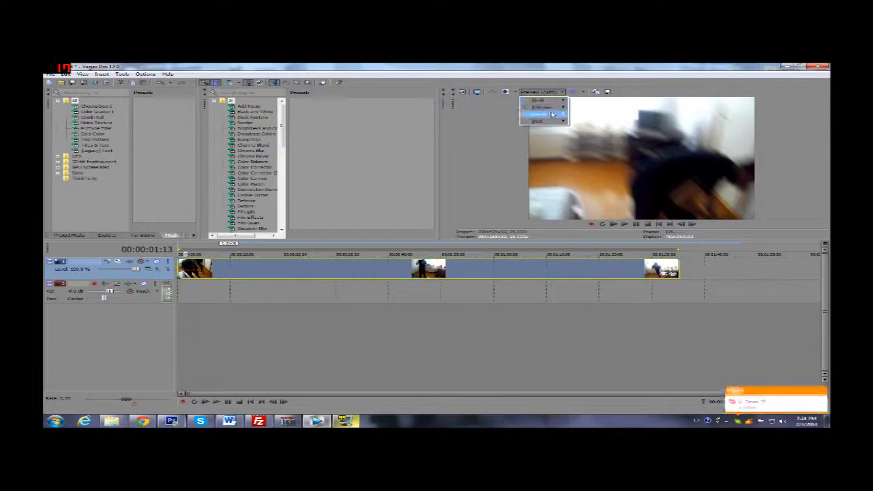
pyautogui.moveTo(545, 100)
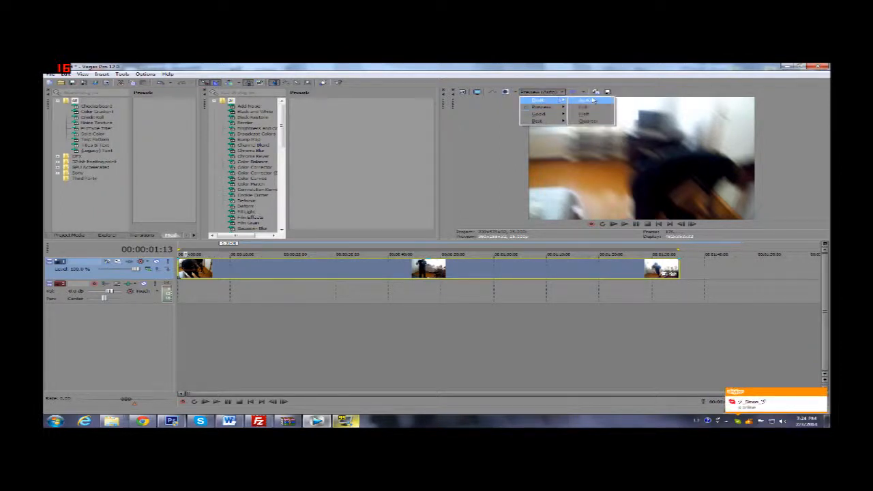
pyautogui.click(592, 100)
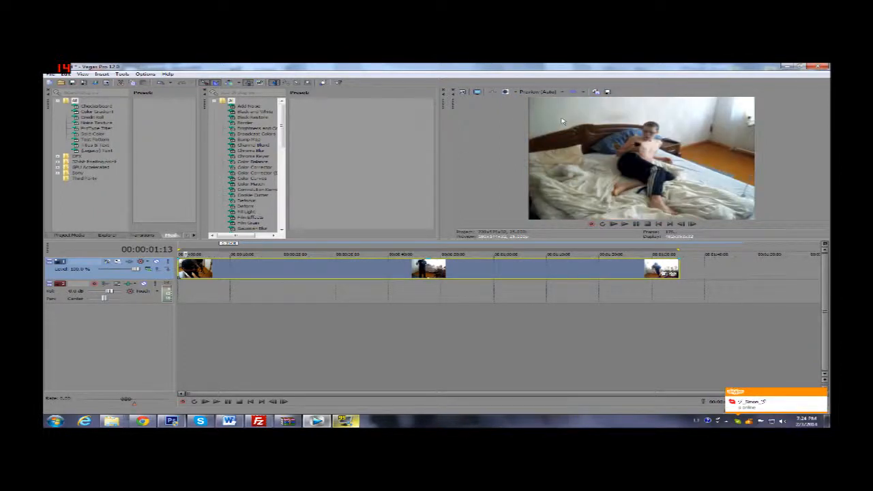
pyautogui.click(217, 402)
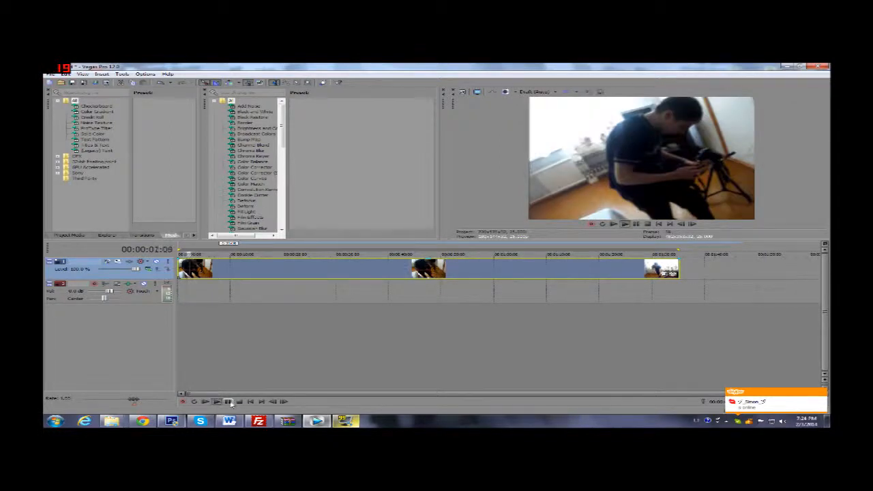
pyautogui.click(224, 403)
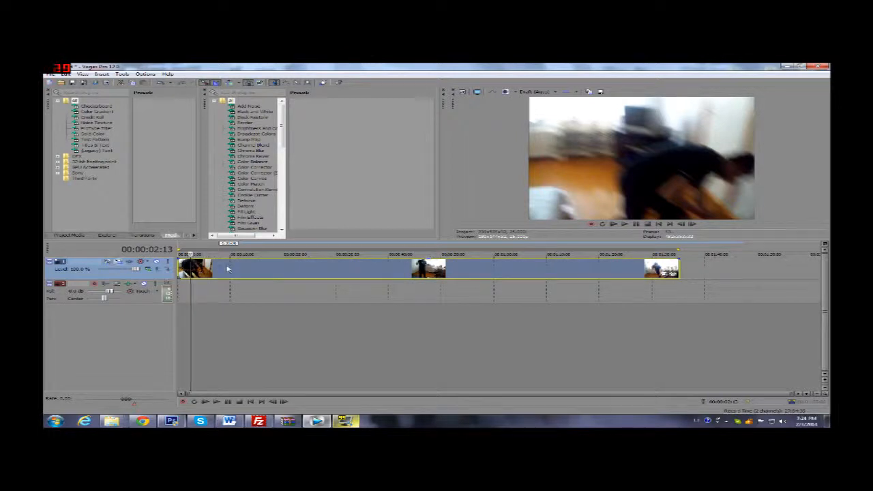
pyautogui.click(244, 275)
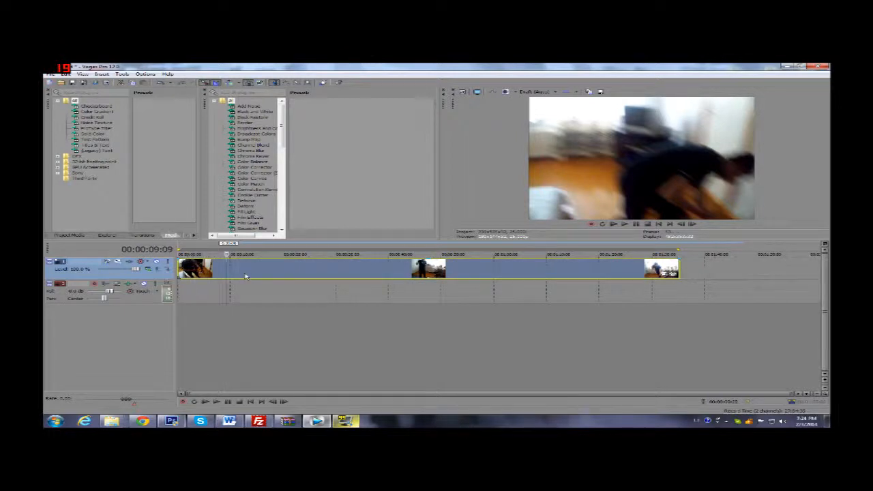
pyautogui.click(245, 275)
pyautogui.click(271, 273)
pyautogui.click(264, 287)
pyautogui.click(279, 270)
pyautogui.moveTo(223, 293); pyautogui.dragTo(333, 294)
pyautogui.click(207, 288)
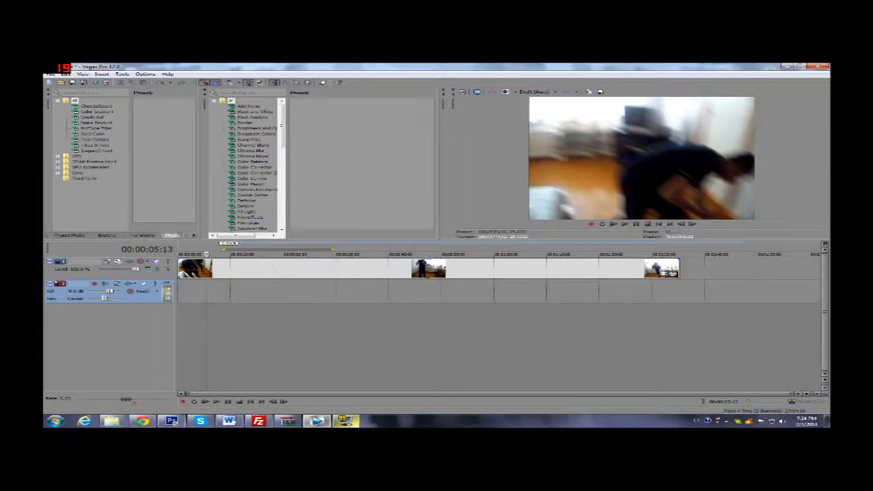
pyautogui.click(241, 293)
pyautogui.click(242, 277)
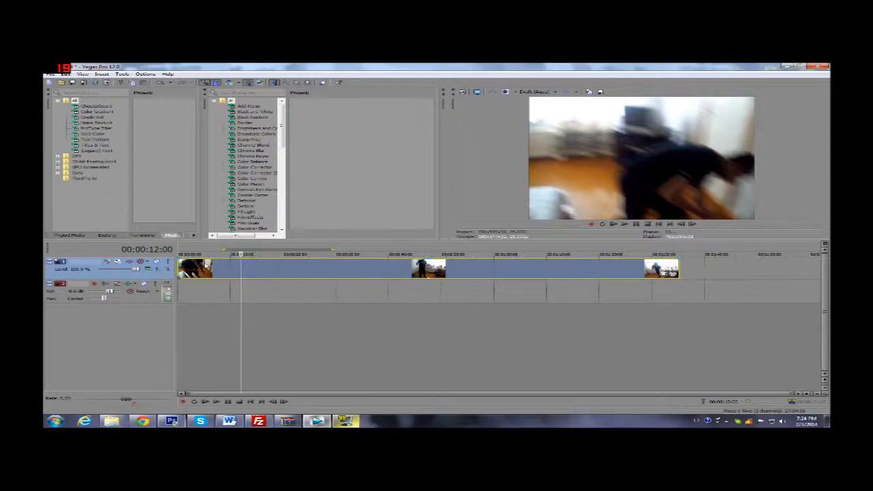
# - Split the clip at about 4 seconds, shift the remainder to start at about 11 seconds, and place the cursor at 00:00:01:08
pyautogui.click(203, 267)
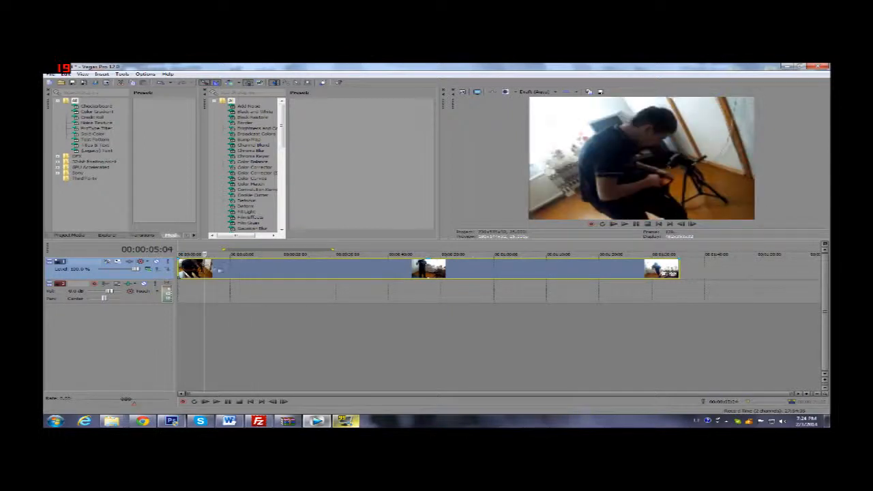
pyautogui.click(197, 270)
pyautogui.click(189, 269)
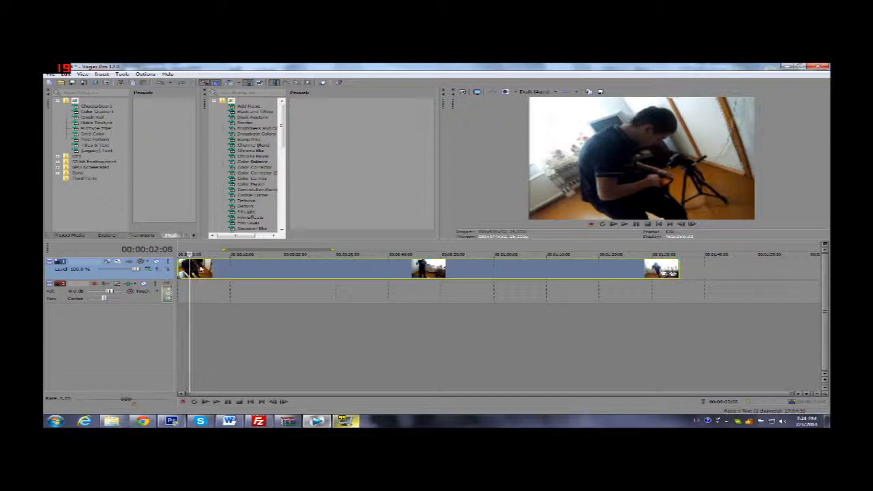
pyautogui.click(201, 269)
pyautogui.press('s')
pyautogui.moveTo(221, 267); pyautogui.dragTo(277, 285)
pyautogui.click(185, 266)
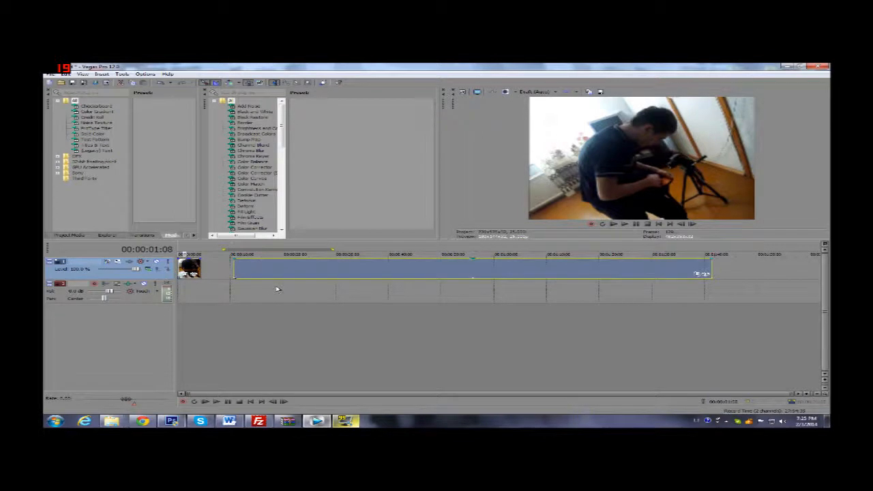
# - Delete the empty audio track and move the long remaining clip onto a new video track below the first
pyautogui.rightClick(278, 289)
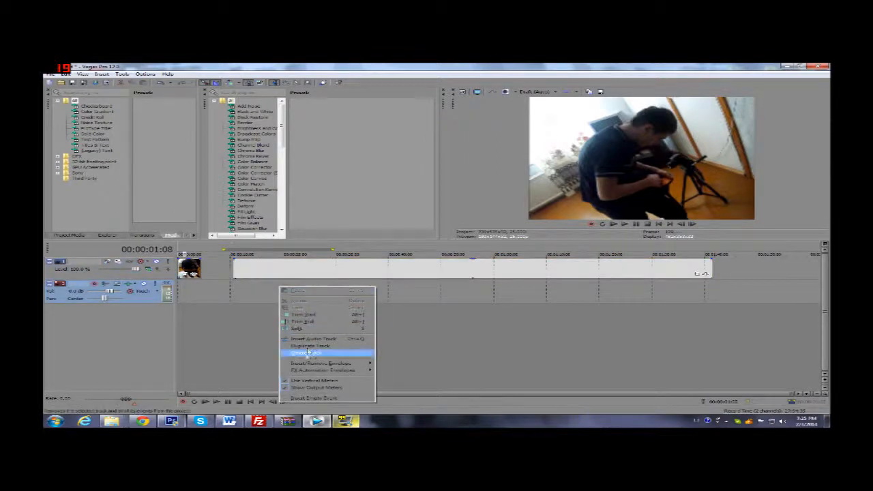
pyautogui.click(309, 354)
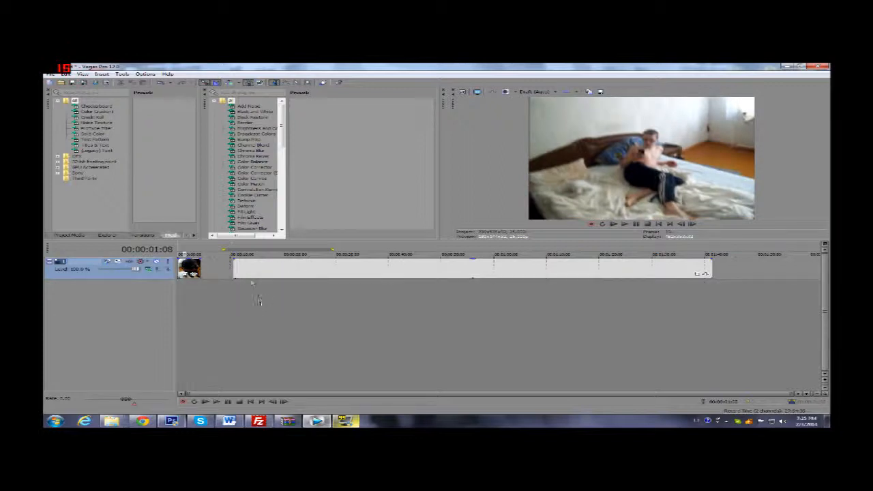
pyautogui.moveTo(276, 271); pyautogui.dragTo(284, 287)
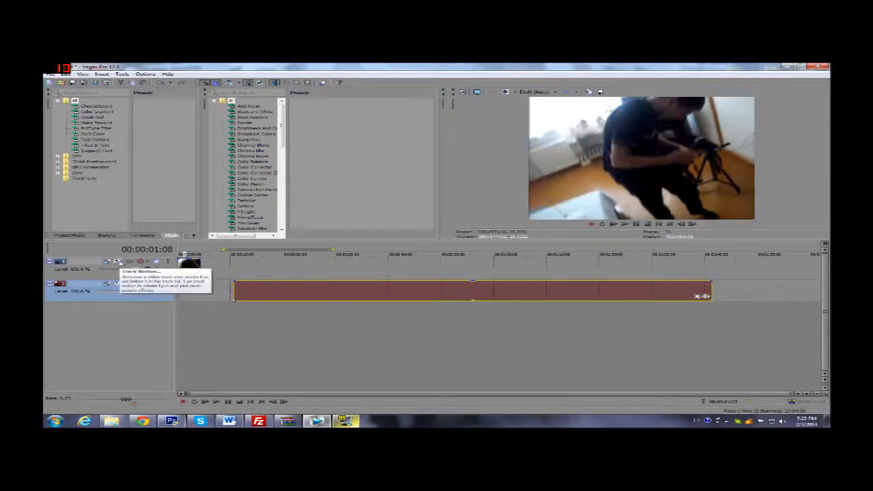
# - Use Track Motion on the upper video track to widen its frame to about 1,050, keeping the height, and close the settings
pyautogui.click(118, 261)
pyautogui.moveTo(449, 123); pyautogui.dragTo(386, 210)
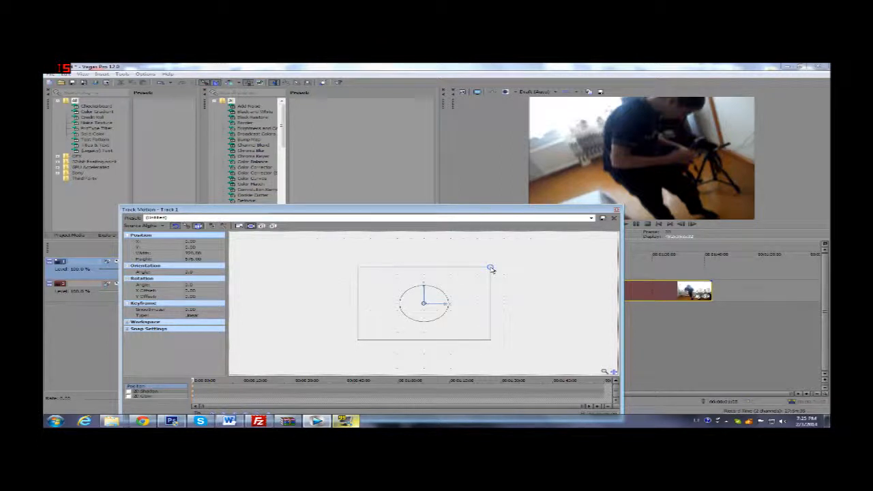
pyautogui.moveTo(495, 270); pyautogui.dragTo(523, 271)
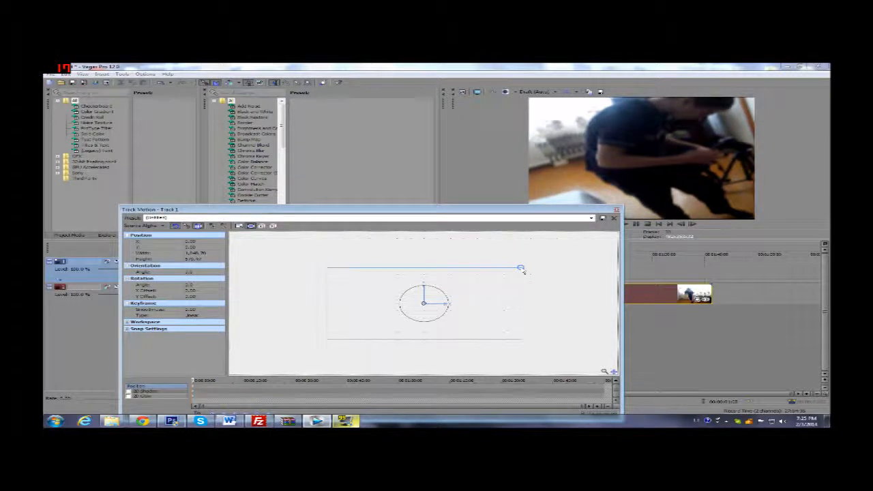
pyautogui.click(616, 209)
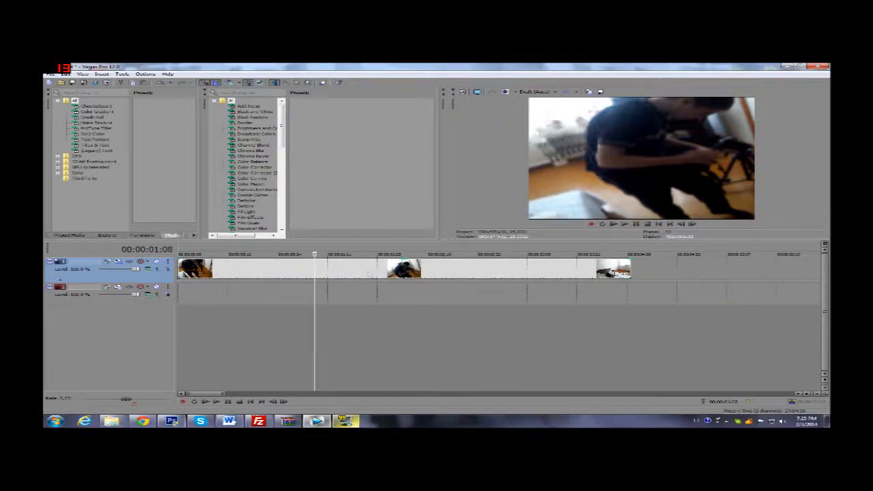
# - Open Event Pan/Crop for the short first clip and extend the crop area's height beyond the picture, staying on the Position settings
pyautogui.scroll(-2, 605, 281)
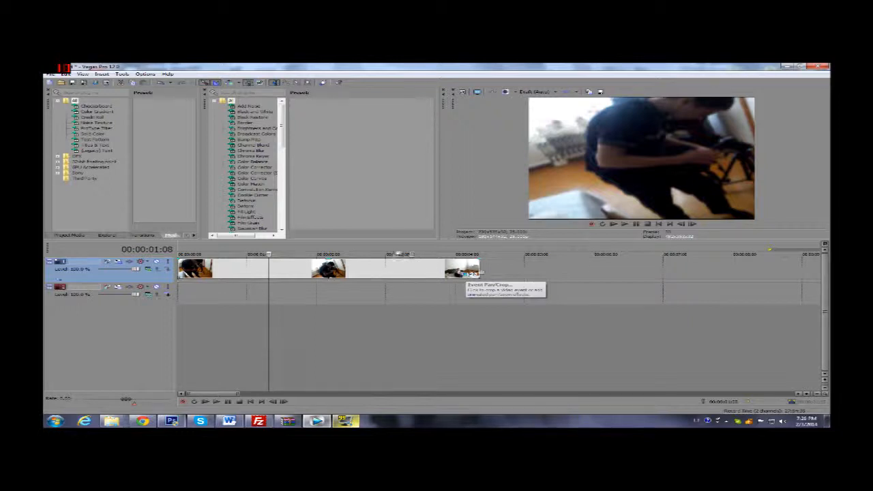
pyautogui.click(467, 274)
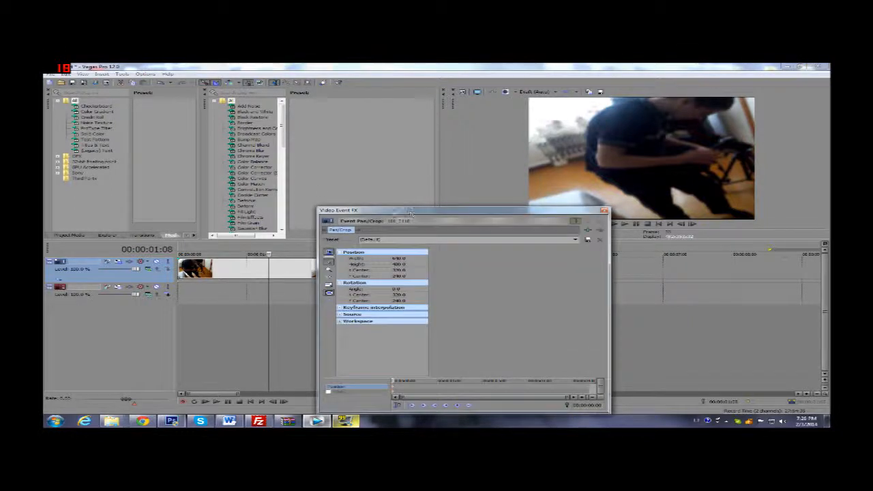
pyautogui.moveTo(426, 210); pyautogui.dragTo(348, 232)
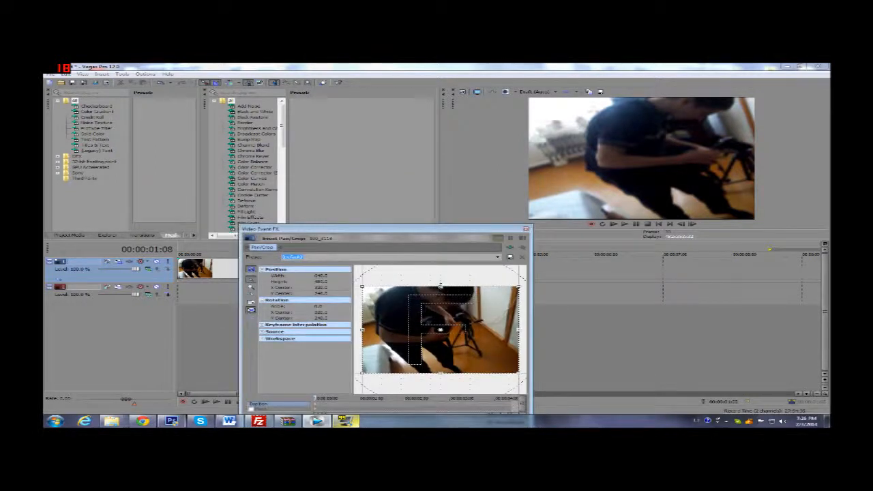
pyautogui.moveTo(441, 285); pyautogui.dragTo(443, 263)
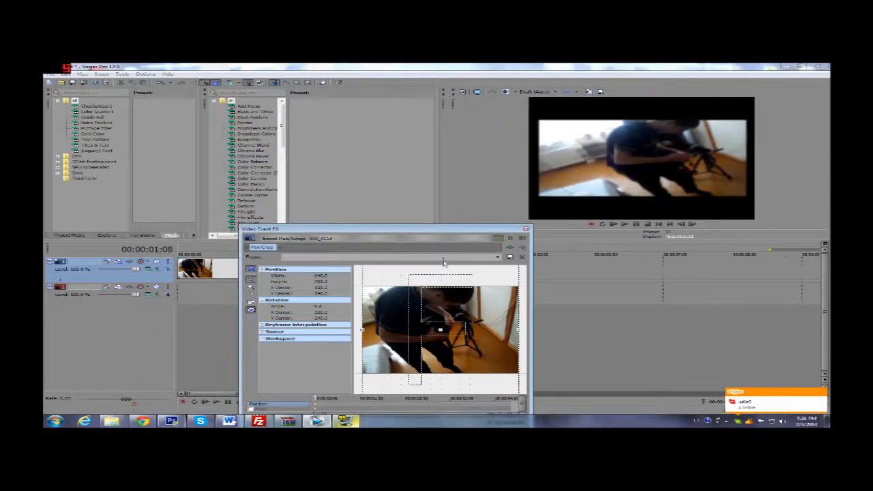
pyautogui.click(253, 409)
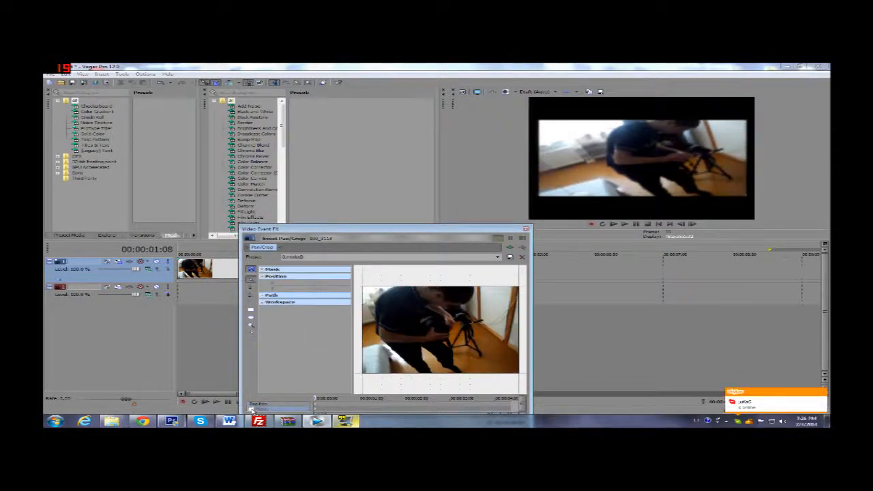
pyautogui.click(268, 404)
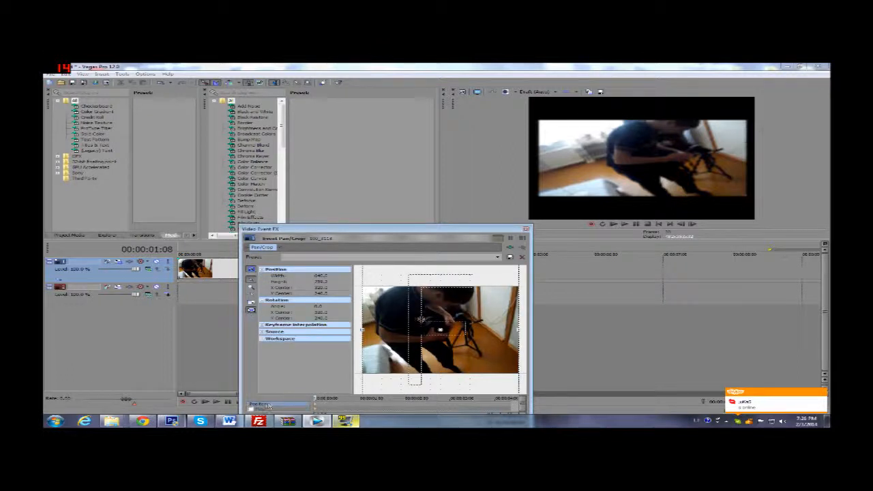
# - Reduce the crop area's height to about 690 so the picture spans the preview's full width, and close Event Pan/Crop
pyautogui.scroll(-3, 443, 281)
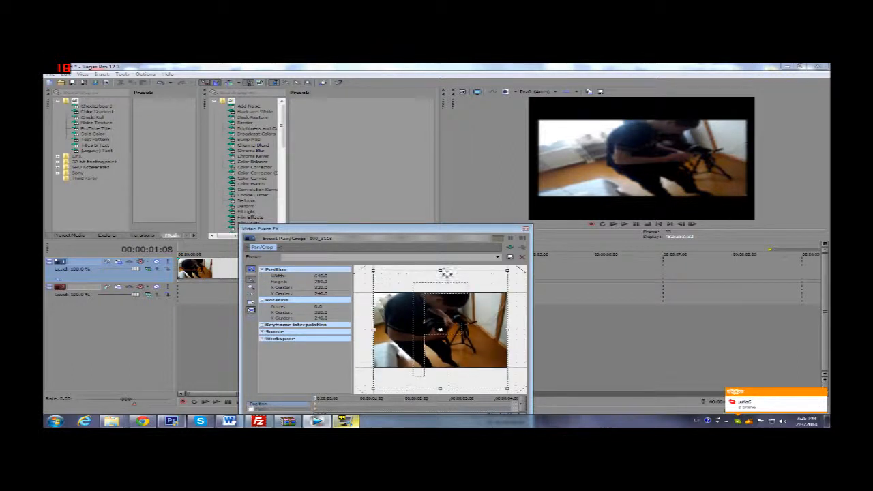
pyautogui.moveTo(441, 269); pyautogui.dragTo(439, 273)
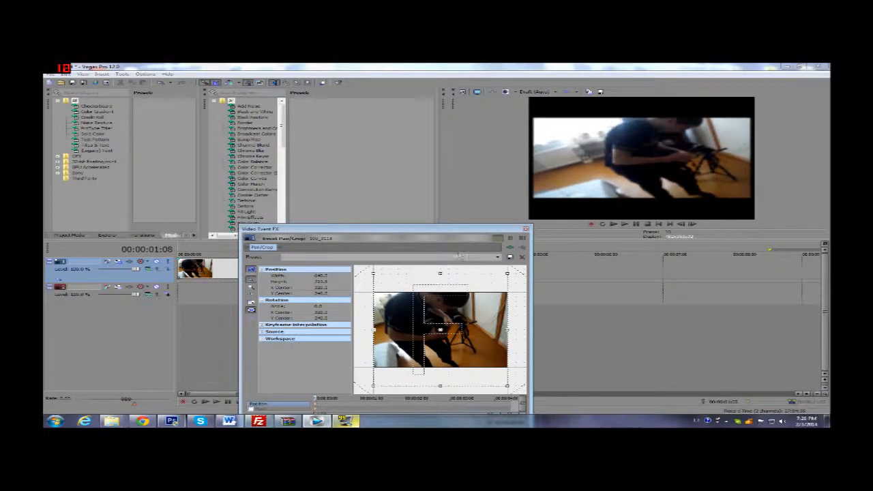
pyautogui.moveTo(440, 274); pyautogui.dragTo(440, 276)
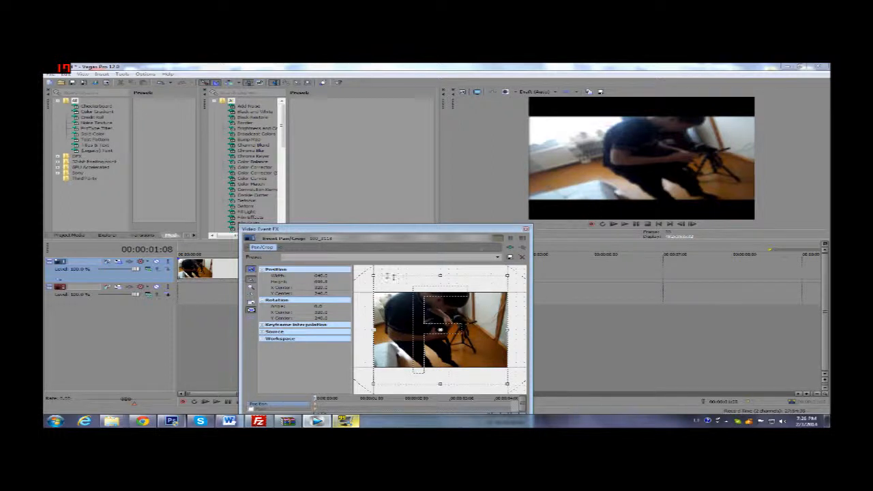
pyautogui.click(325, 282)
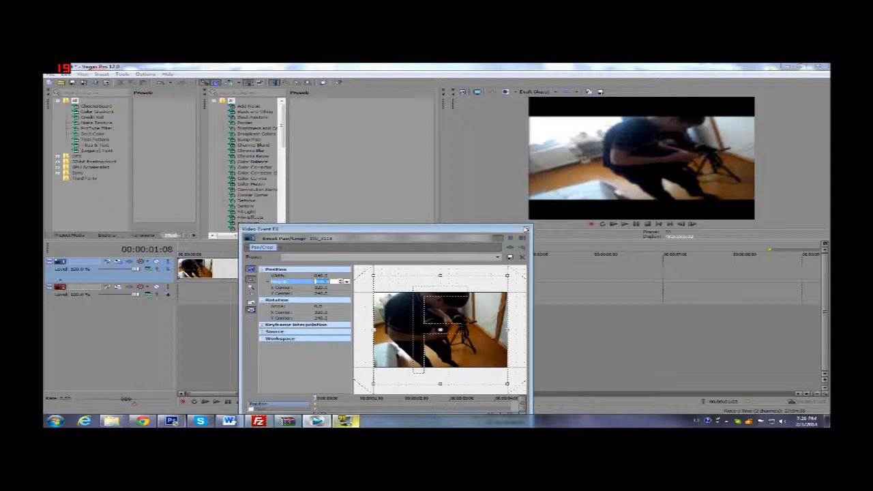
pyautogui.click(526, 229)
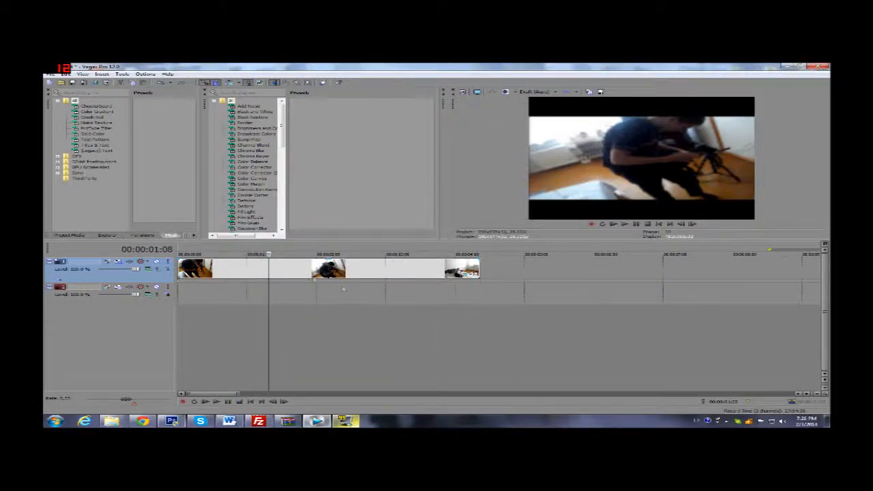
# - Place the cursor at 00:00:01:22, and apply the default Color Balance preset to the first clip, closing its settings
pyautogui.click(357, 251)
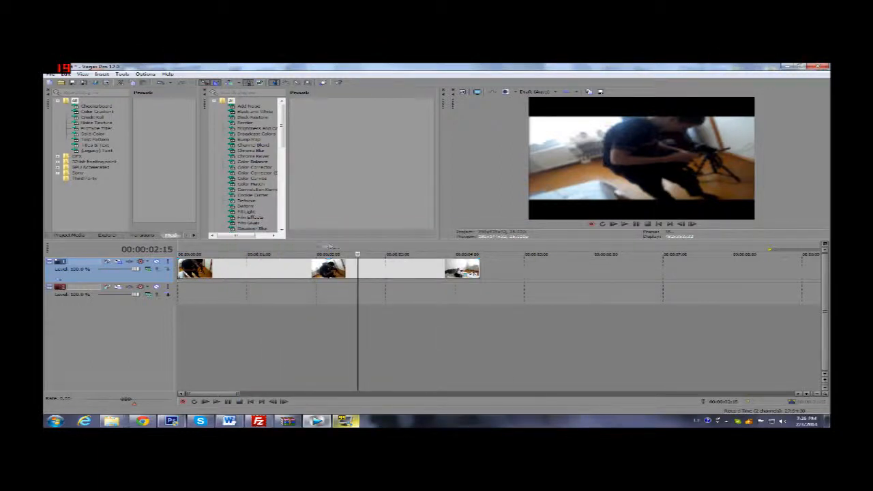
pyautogui.click(307, 251)
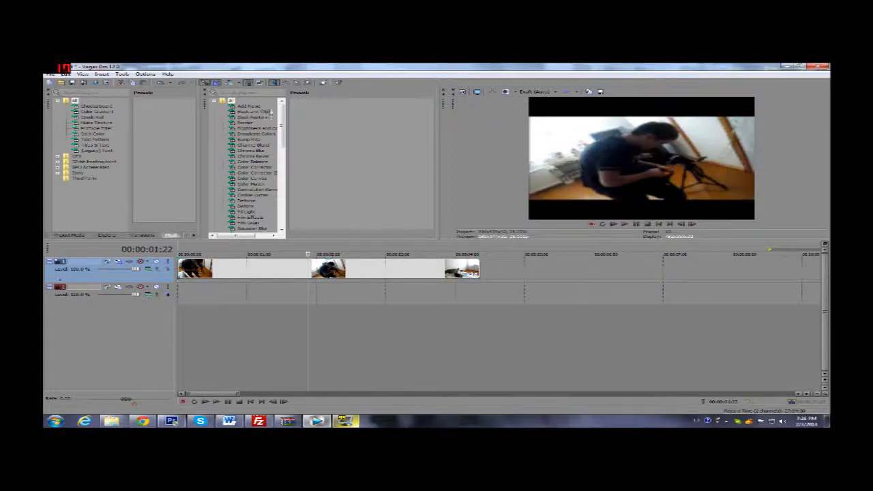
pyautogui.moveTo(282, 107); pyautogui.dragTo(285, 116)
pyautogui.click(262, 140)
pyautogui.click(260, 146)
pyautogui.click(262, 151)
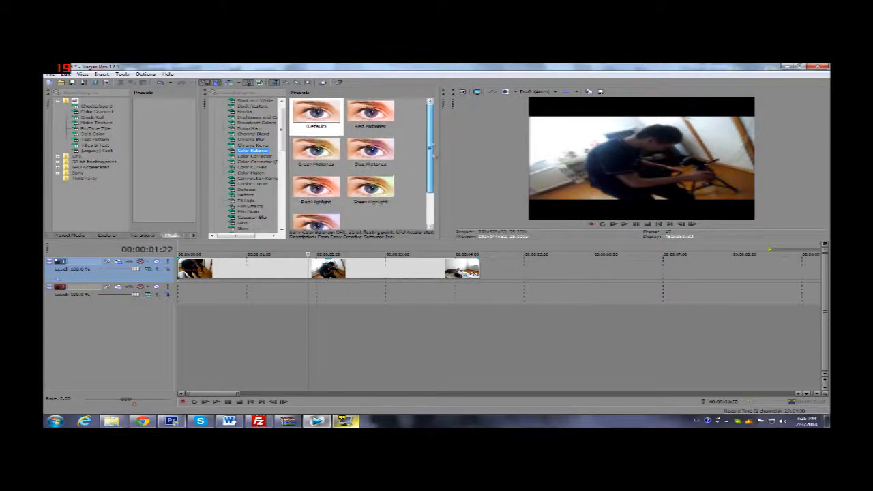
pyautogui.click(316, 112)
pyautogui.moveTo(327, 269); pyautogui.dragTo(318, 269)
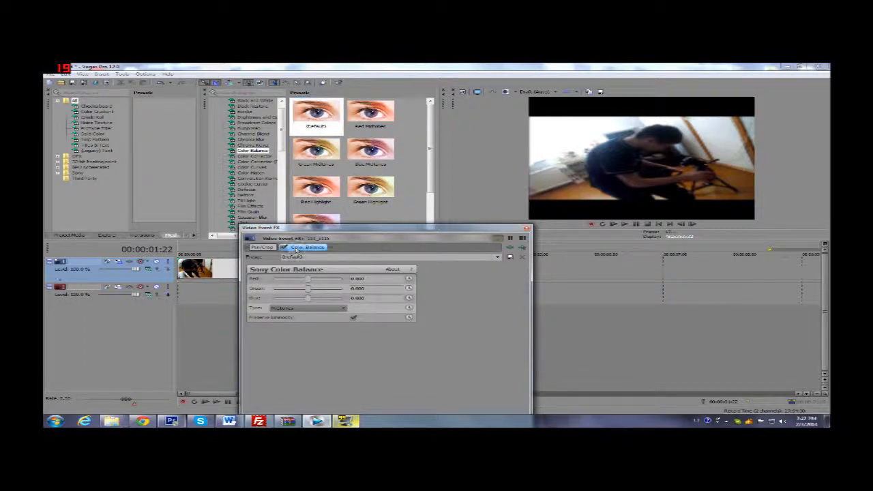
pyautogui.click(526, 229)
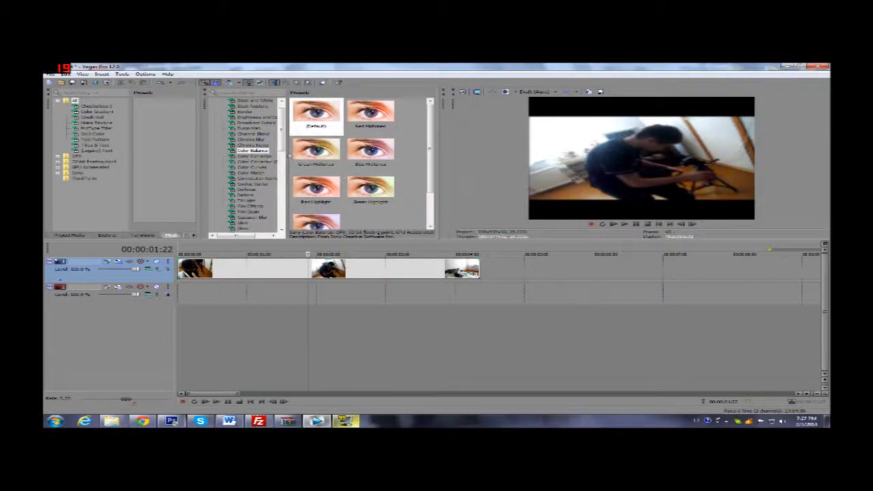
# - Apply the default Color Corrector preset to the first clip
pyautogui.click(264, 156)
pyautogui.click(318, 118)
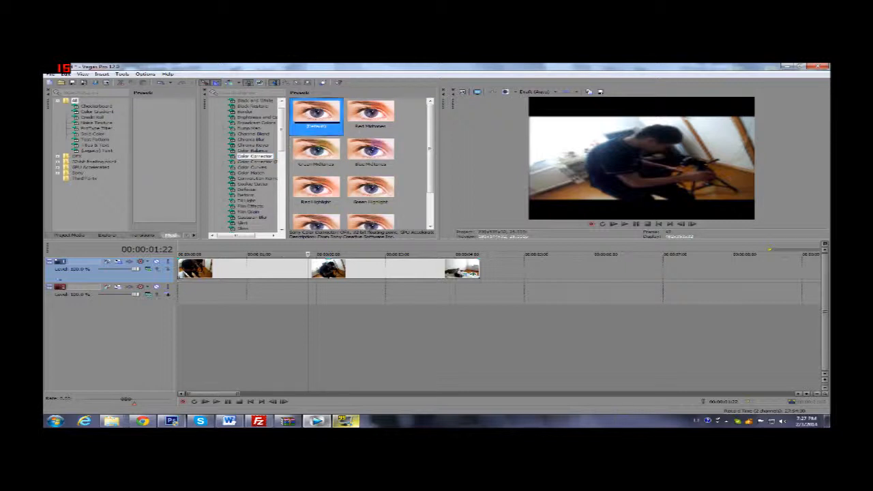
pyautogui.moveTo(349, 264); pyautogui.dragTo(356, 276)
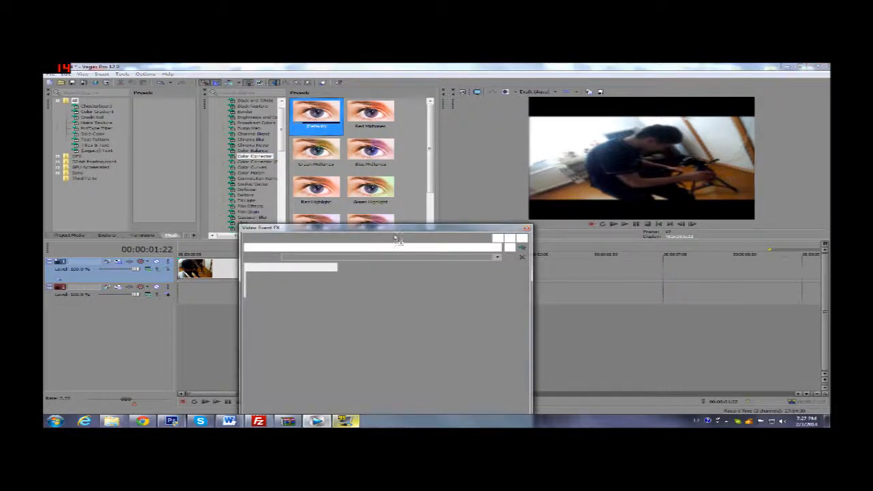
# - Shift the Color Corrector's Low wheel slightly toward blue and its Mid wheel strongly toward blue
pyautogui.moveTo(433, 227); pyautogui.dragTo(460, 173)
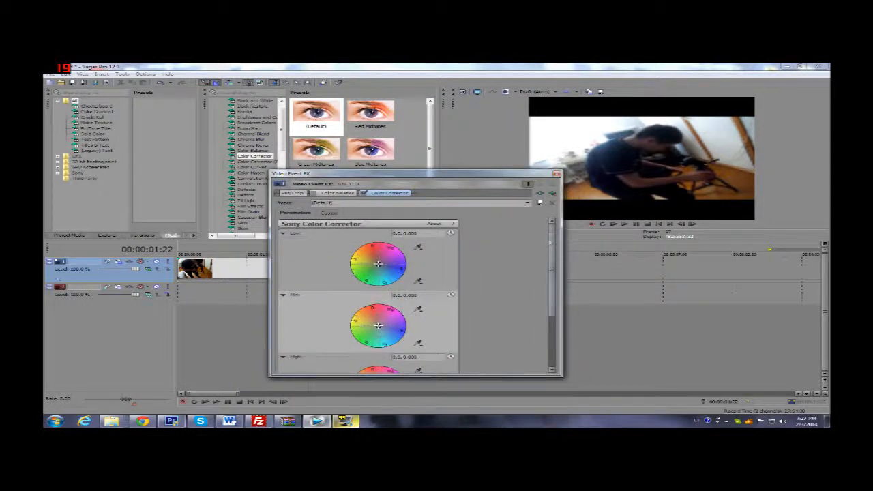
pyautogui.scroll(-2, 550, 267)
pyautogui.scroll(1, 551, 267)
pyautogui.click(378, 231)
pyautogui.click(385, 233)
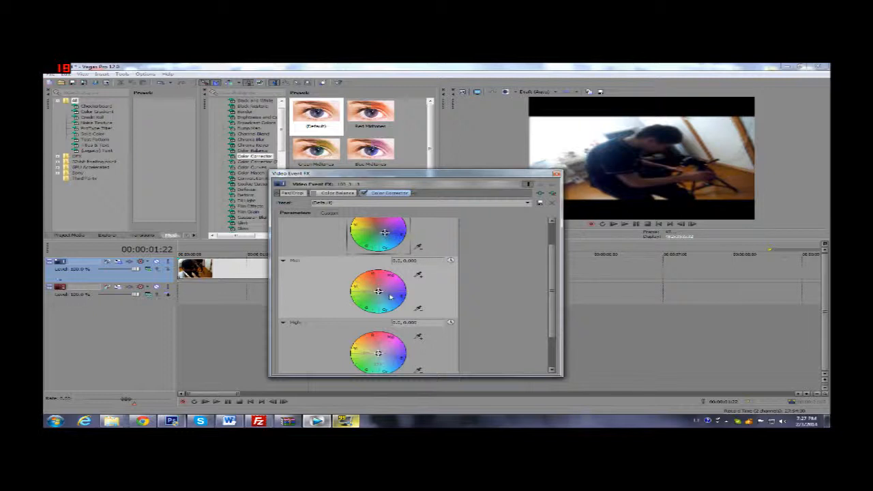
pyautogui.moveTo(379, 291)
pyautogui.mouseDown()
pyautogui.moveTo(403, 286)
pyautogui.moveTo(401, 294)
pyautogui.mouseUp()
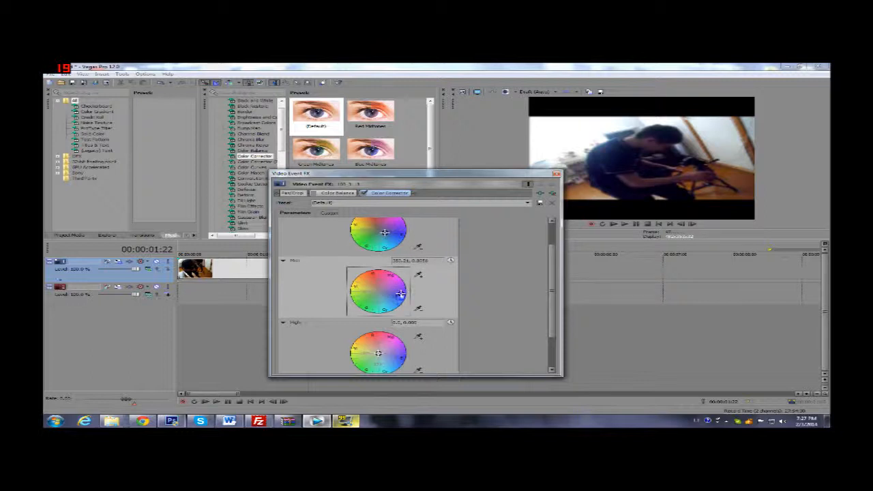
# - Nudge the High colour wheel just off its centre and pull the Mid wheel back to a slight blue shift
pyautogui.moveTo(390, 355); pyautogui.dragTo(383, 348)
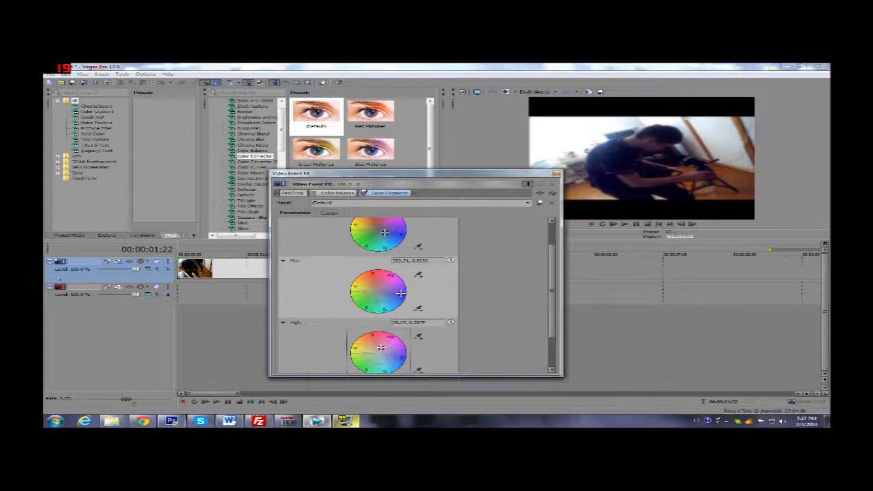
pyautogui.moveTo(381, 347); pyautogui.dragTo(389, 355)
pyautogui.click(379, 354)
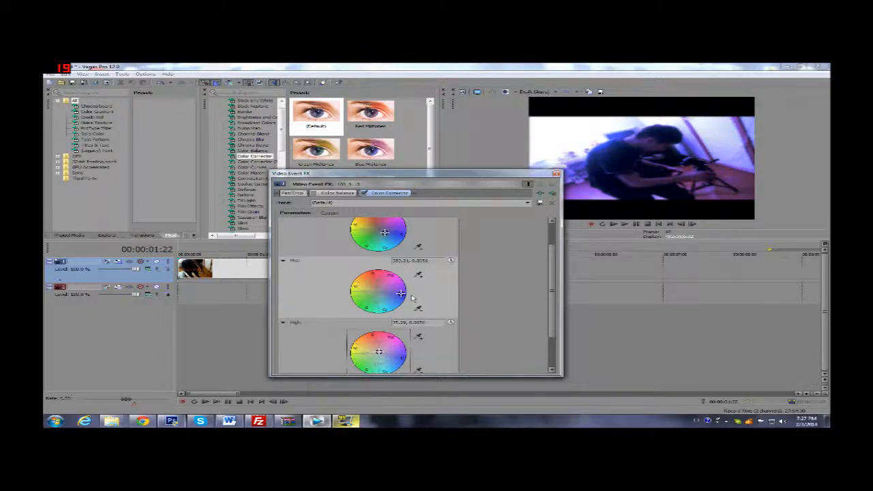
pyautogui.moveTo(401, 293); pyautogui.dragTo(386, 292)
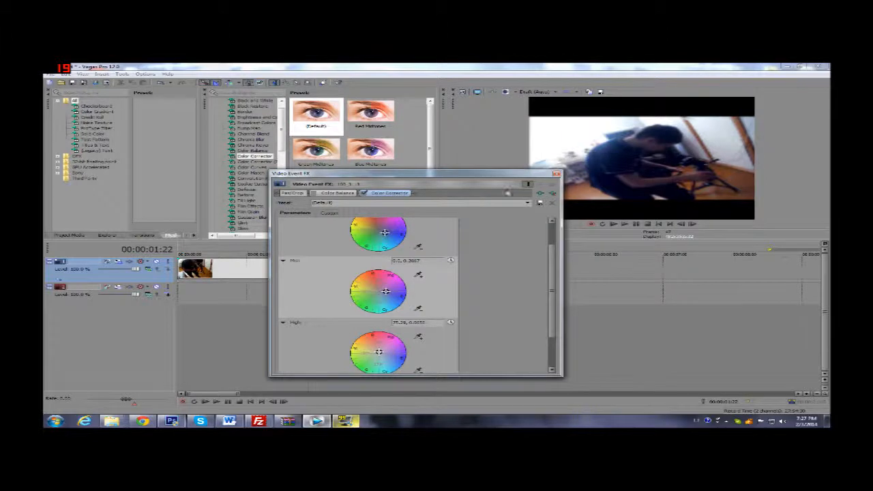
# - Save the Color Corrector settings as the preset "prozus efektas", close the settings, and apply that preset to the second clip
pyautogui.click(540, 203)
pyautogui.write('prozus efektas')
pyautogui.click(539, 203)
pyautogui.click(556, 173)
pyautogui.moveTo(431, 146); pyautogui.dragTo(441, 198)
pyautogui.moveTo(325, 190); pyautogui.dragTo(365, 265)
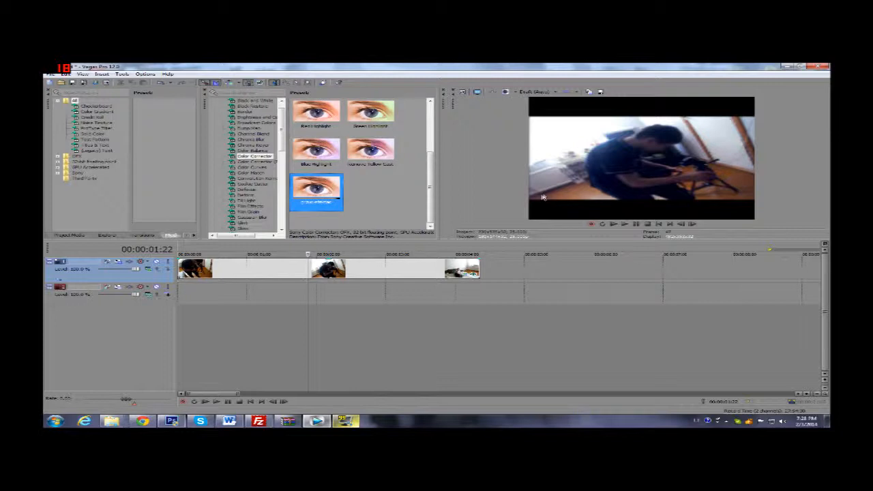
# - Look through the presets of the other video effects, from the secondary Color Corrector down to Fill Light
pyautogui.click(259, 163)
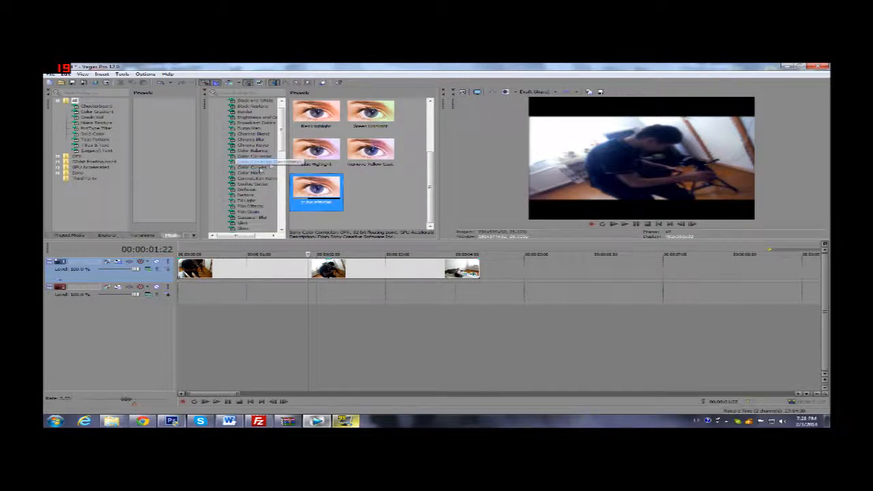
pyautogui.click(258, 172)
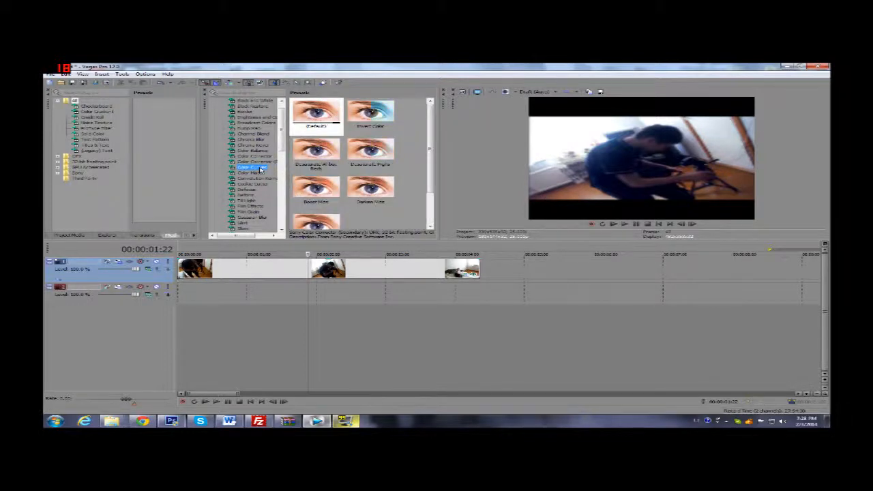
pyautogui.click(258, 179)
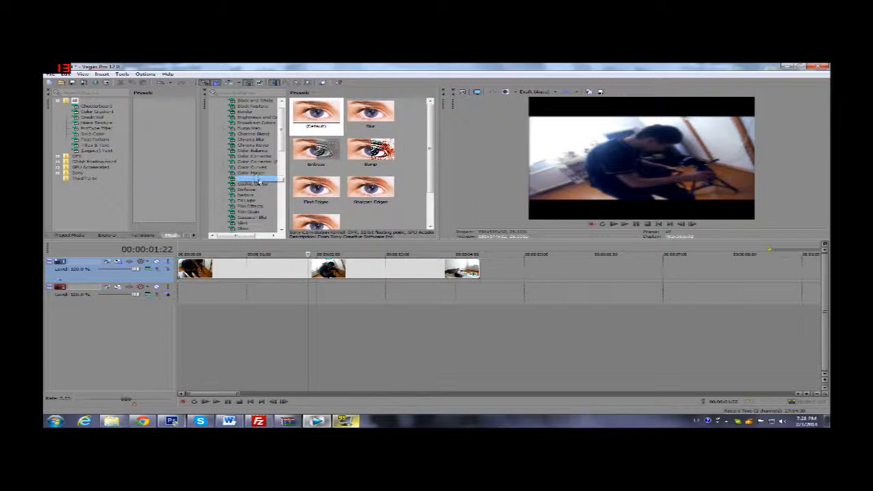
pyautogui.scroll(-2, 280, 158)
pyautogui.moveTo(284, 160); pyautogui.dragTo(283, 163)
pyautogui.click(257, 140)
pyautogui.click(250, 146)
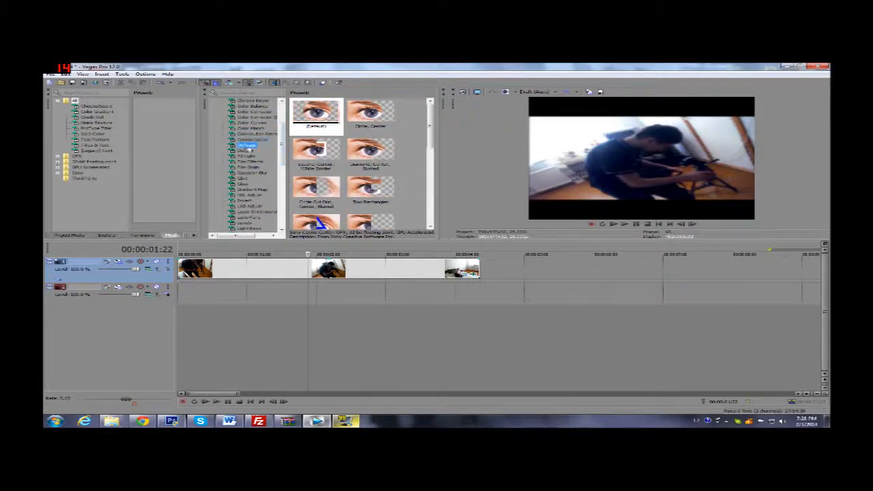
pyautogui.click(248, 156)
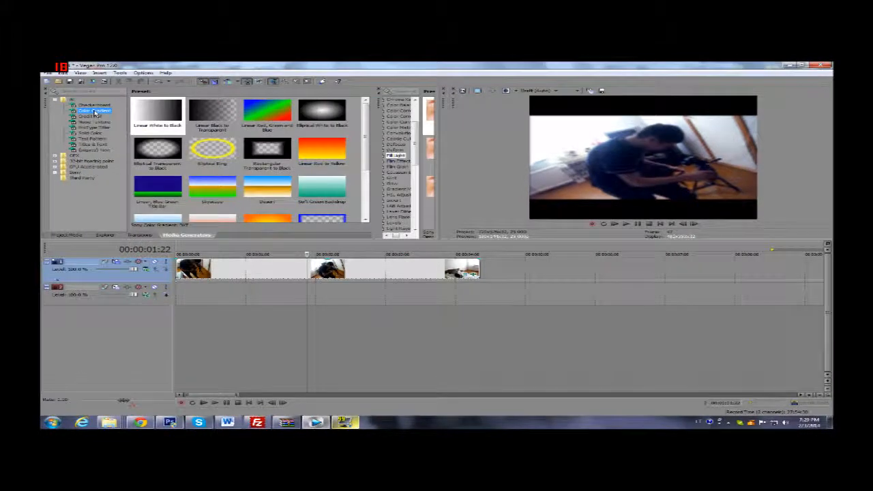
# - Look through the presets of the media generators from Checkerboard to Solid Color
pyautogui.click(95, 105)
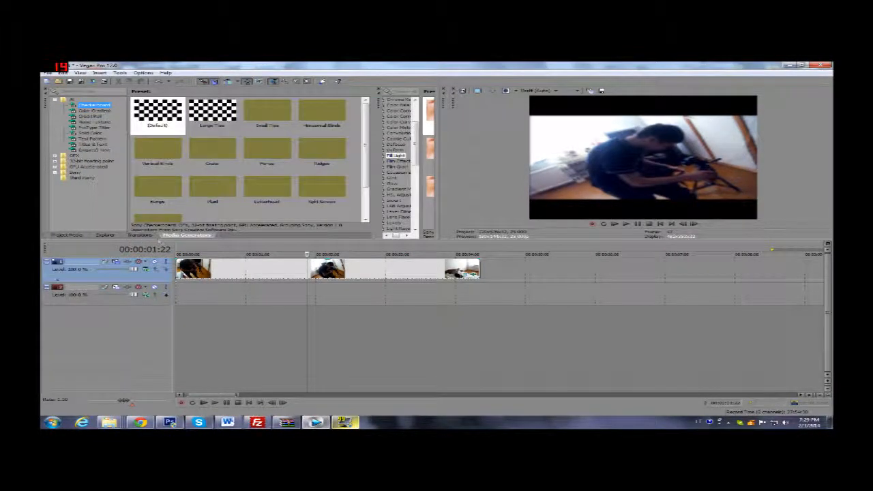
pyautogui.click(90, 112)
pyautogui.click(91, 116)
pyautogui.click(89, 122)
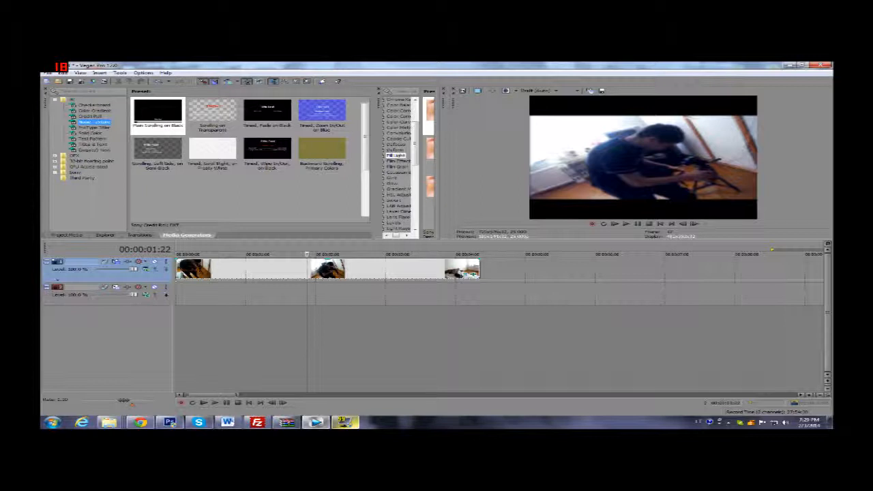
pyautogui.press('Down')
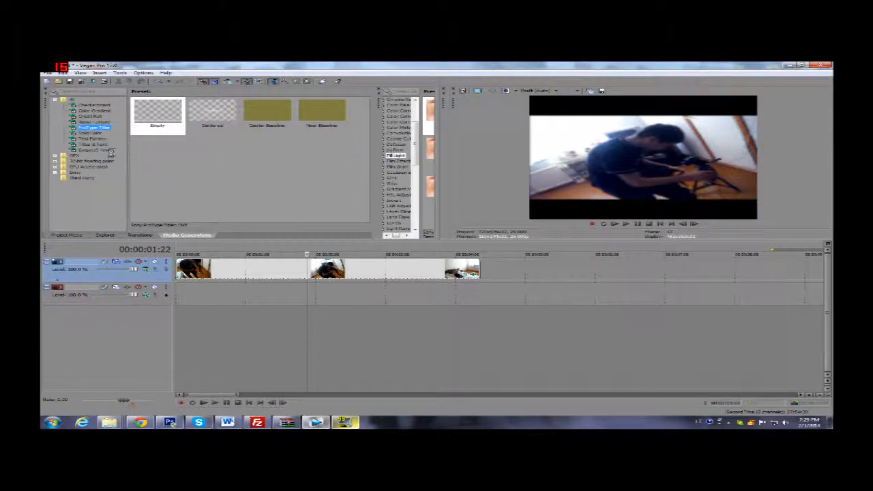
pyautogui.press('Down')
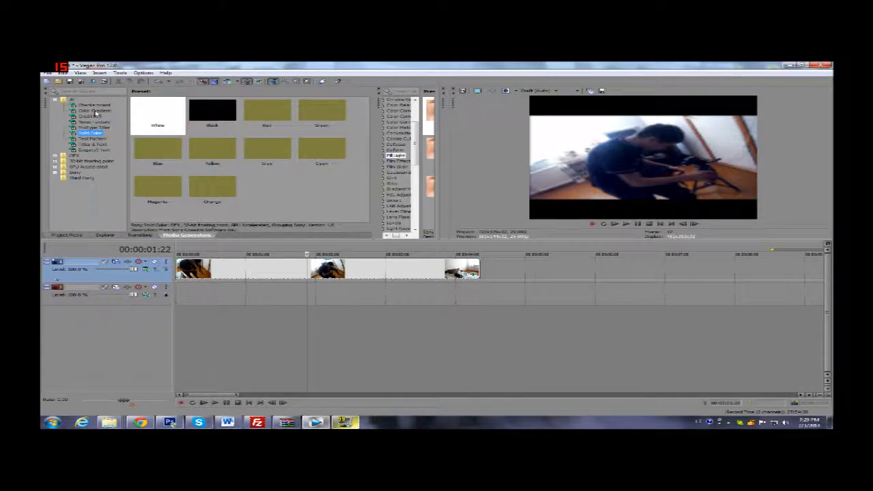
# - Insert a video track above the clips and place the Color Gradient preset Elliptical Transparent to Black at its start
pyautogui.click(93, 112)
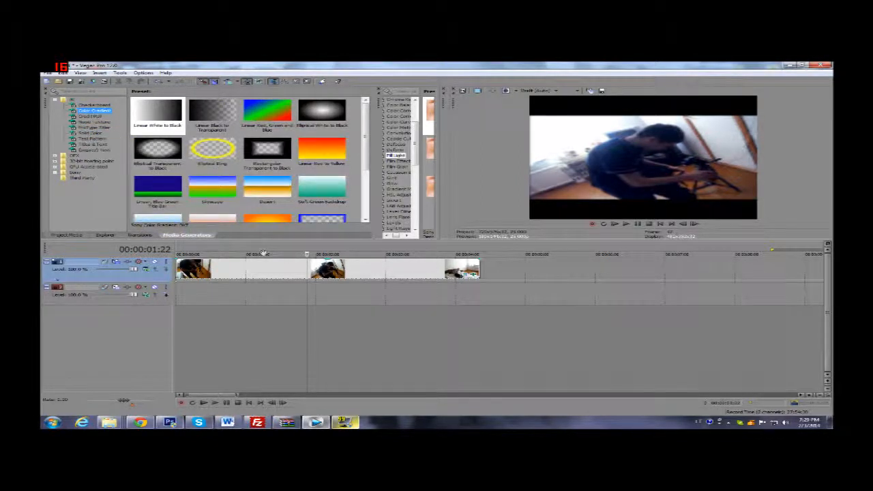
pyautogui.rightClick(517, 262)
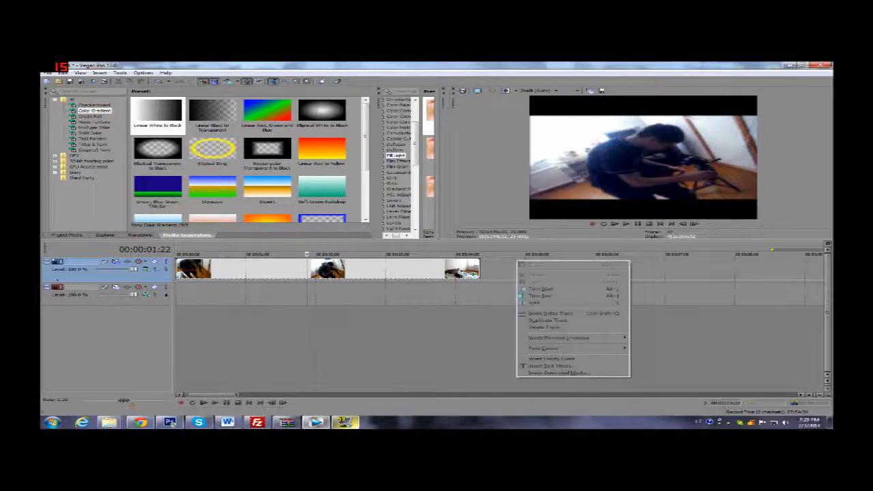
pyautogui.click(551, 314)
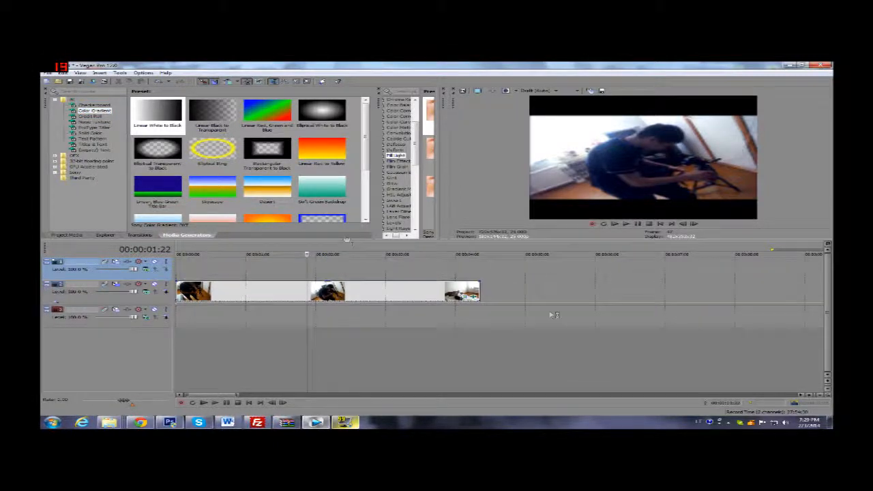
pyautogui.moveTo(161, 144); pyautogui.dragTo(181, 274)
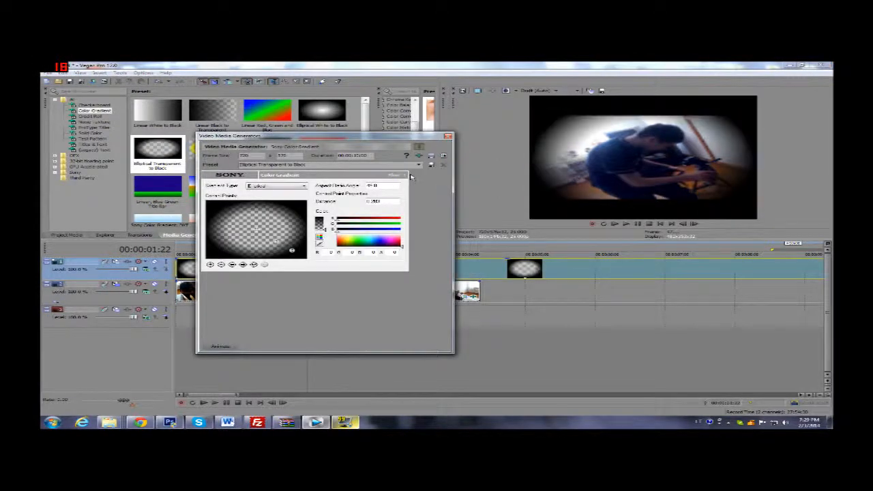
# - Move the gradient's control points outward so the transparent ellipse leaves only a dark vignette at the edges, and close its settings
pyautogui.moveTo(276, 244)
pyautogui.mouseDown()
pyautogui.moveTo(290, 248)
pyautogui.moveTo(268, 237)
pyautogui.mouseUp()
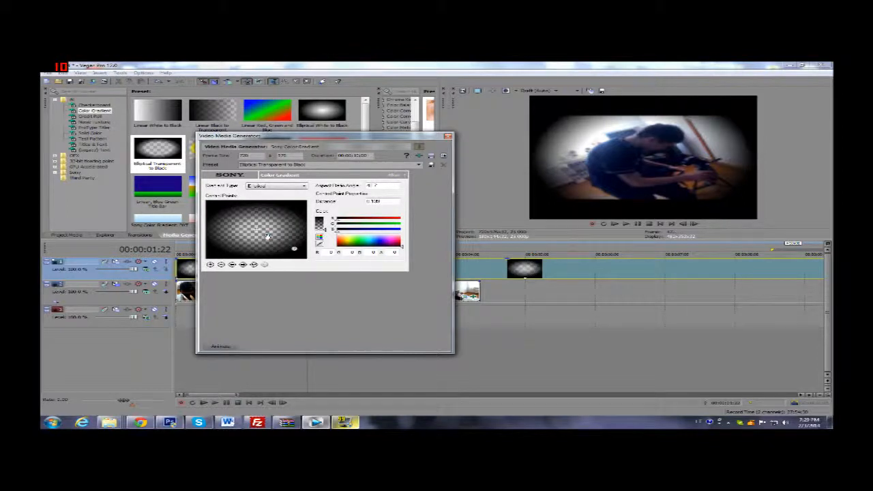
pyautogui.moveTo(267, 237); pyautogui.dragTo(303, 256)
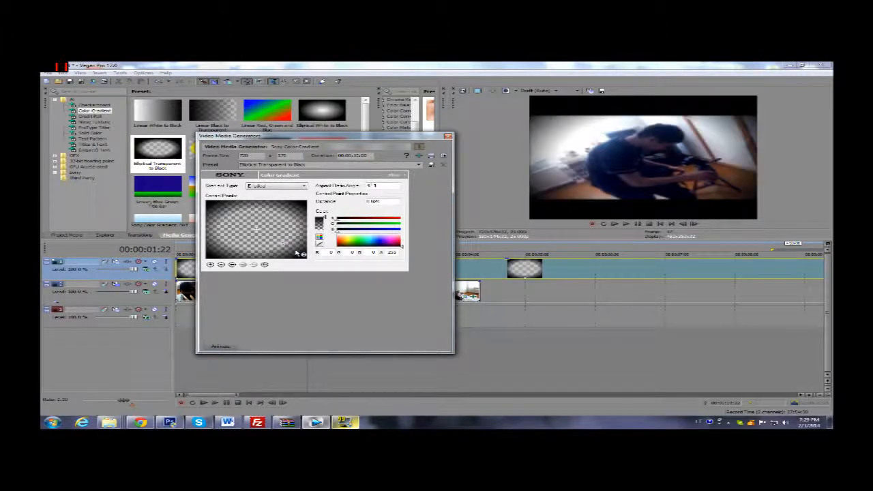
pyautogui.moveTo(303, 255); pyautogui.dragTo(295, 253)
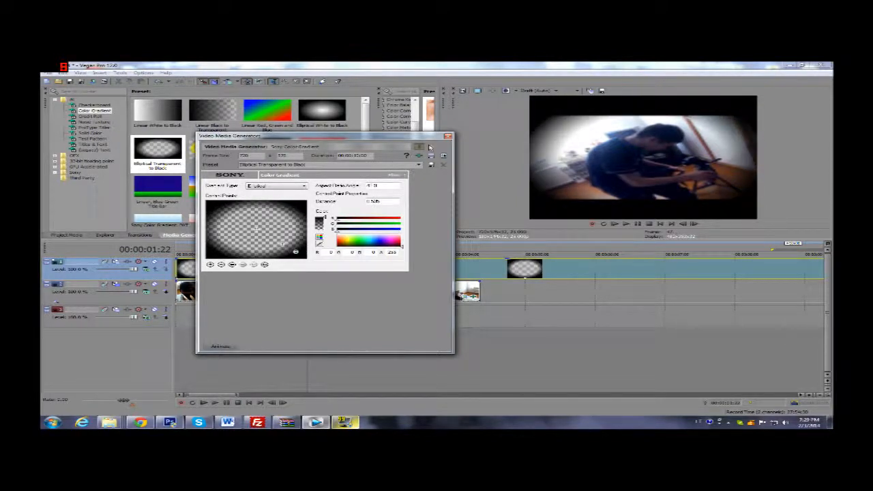
pyautogui.click(447, 136)
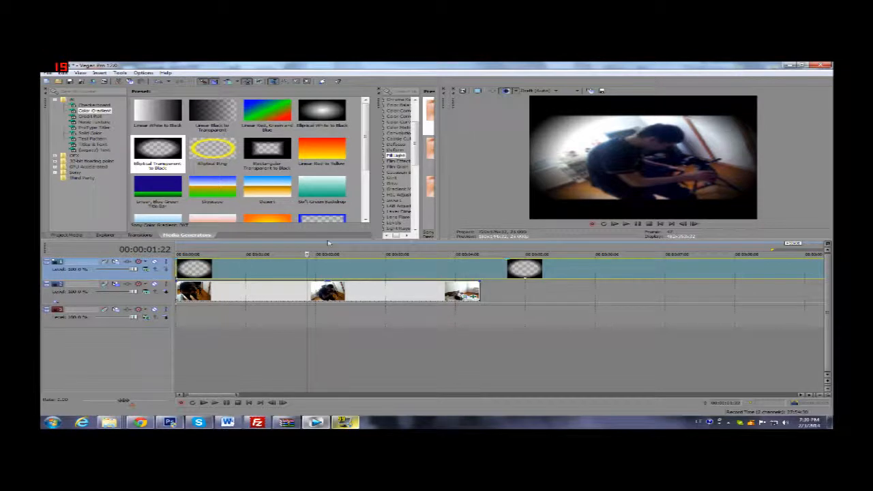
# - Try to trim the gradient's start to the cut between the two clips, and place the cursor at 00:00:02:00
pyautogui.moveTo(178, 270); pyautogui.dragTo(308, 269)
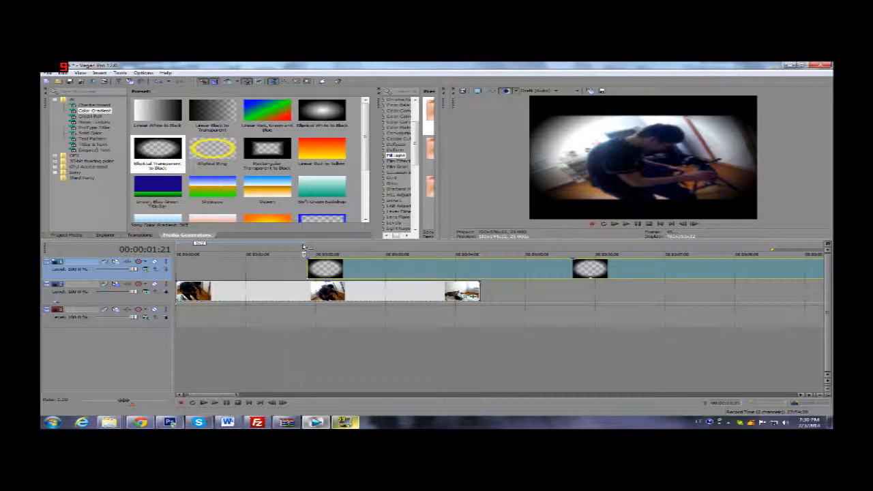
pyautogui.click(317, 245)
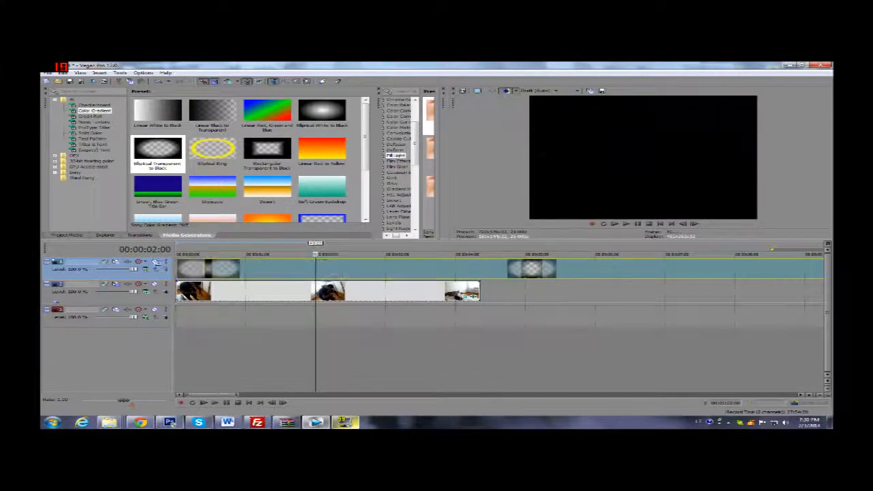